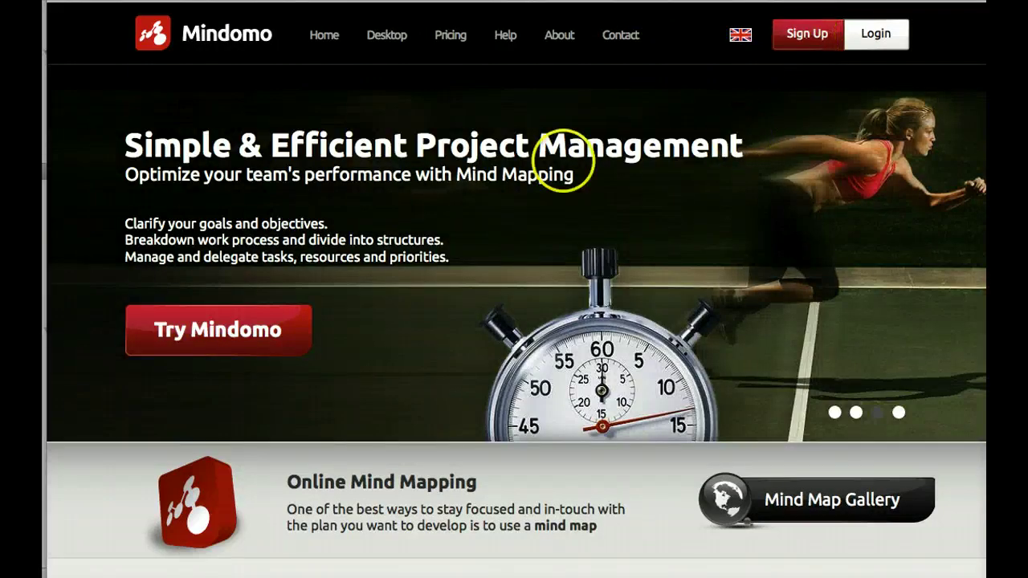
- Sign in to Mindomo with a Google account by entering its email and password
{"action": "left_click", "coordinate": [875, 36]}
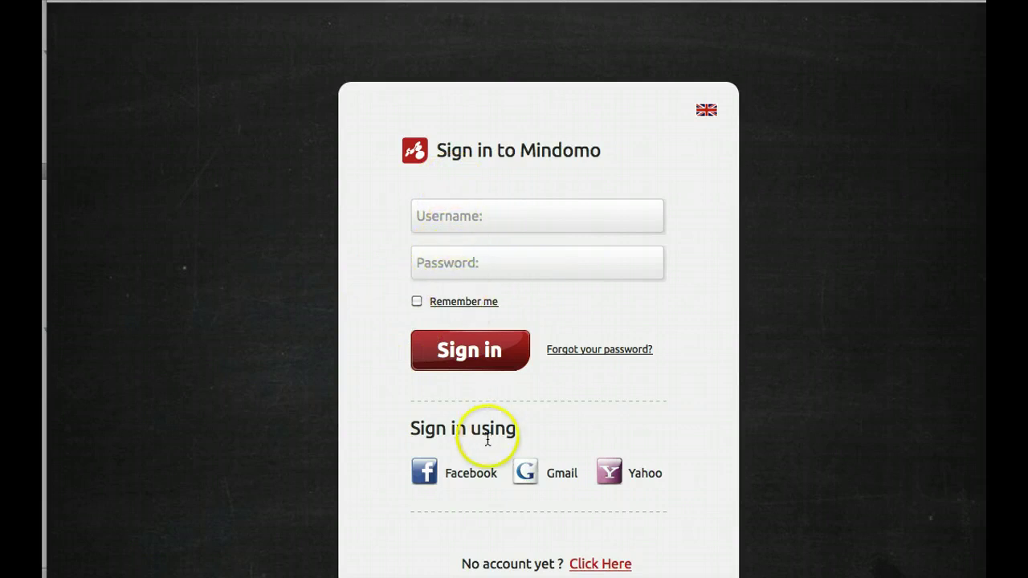
{"action": "left_click", "coordinate": [560, 477]}
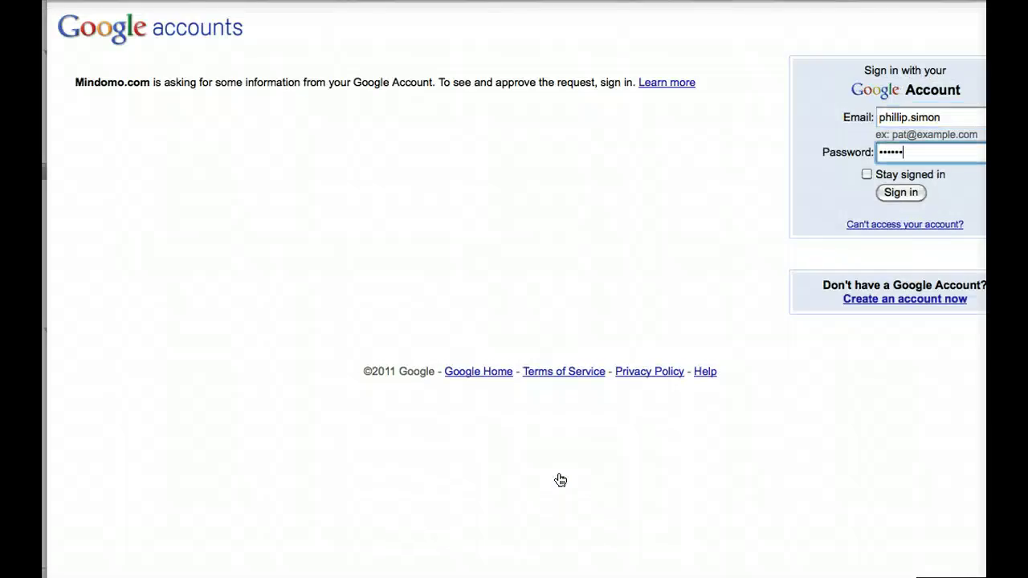
{"action": "left_click", "coordinate": [900, 193]}
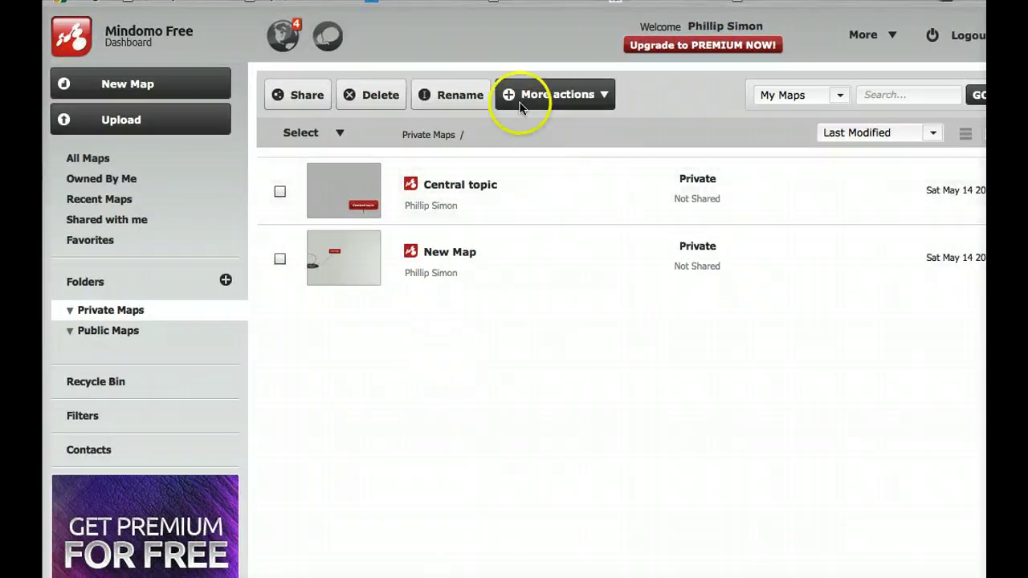
- Create a new private map, correcting the mistyped title to 'class demo'
{"action": "left_click", "coordinate": [128, 83]}
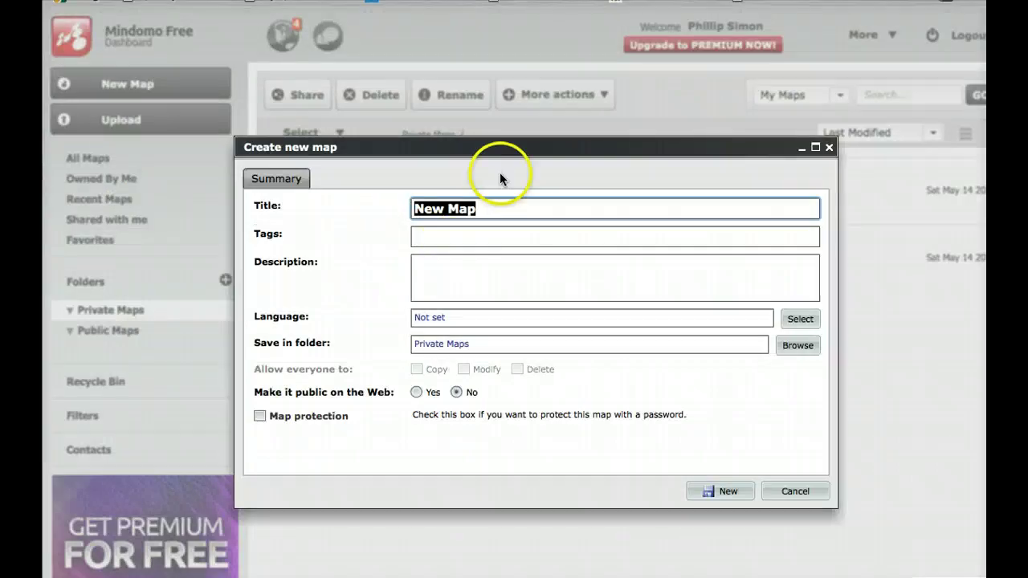
{"action": "type", "text": "te"}
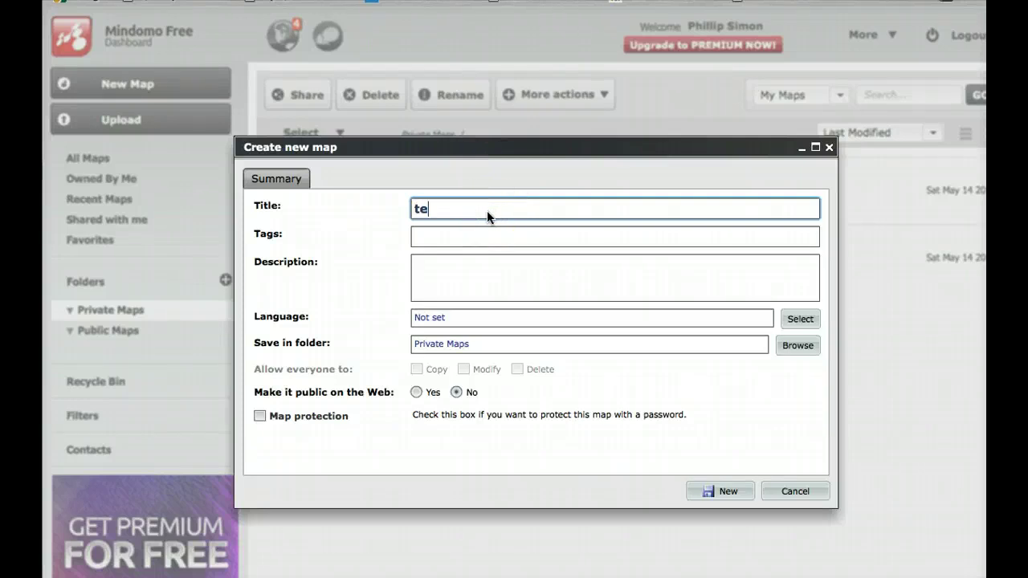
{"action": "type", "text": "st for"}
{"action": "key", "text": "BackSpace"}
{"action": "key", "text": "BackSpace"}
{"action": "key", "text": "BackSpace"}
{"action": "key", "text": "BackSpace"}
{"action": "key", "text": "BackSpace"}
{"action": "key", "text": "BackSpace"}
{"action": "key", "text": "BackSpace"}
{"action": "key", "text": "BackSpace"}
{"action": "type", "text": "class demo"}
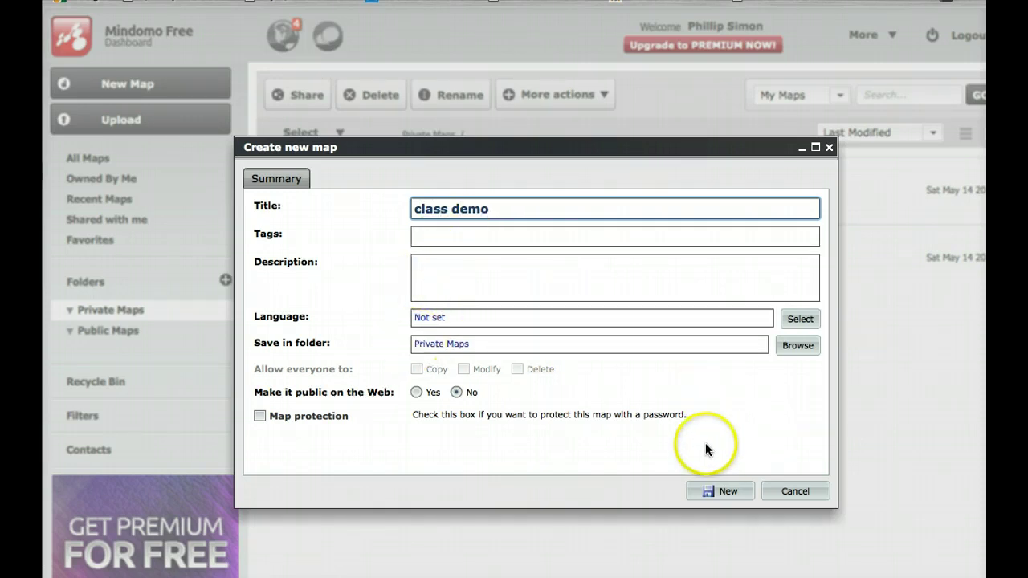
{"action": "left_click", "coordinate": [728, 494]}
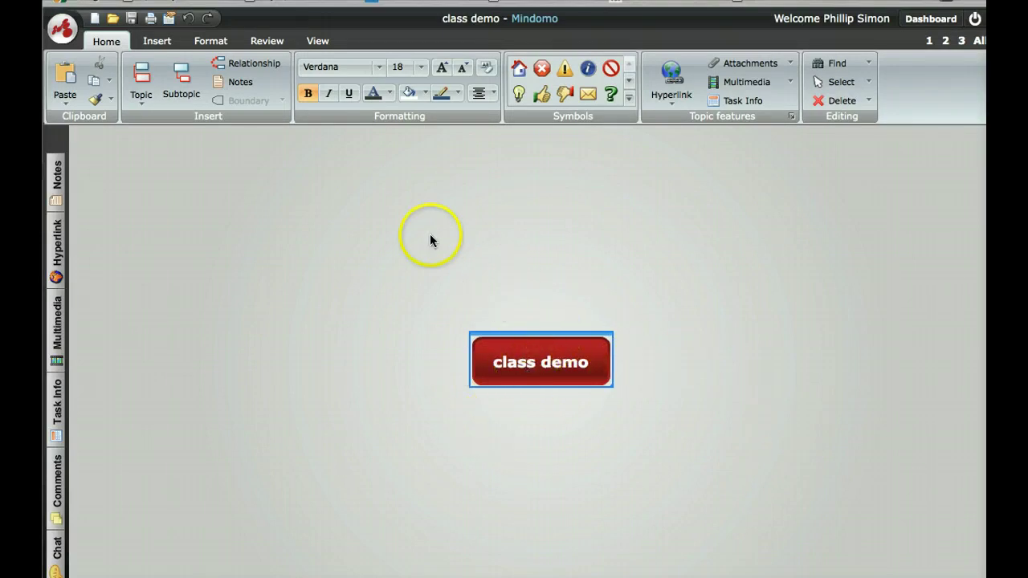
- Add five main topics to the 'class demo' central topic
{"action": "left_click", "coordinate": [546, 334]}
{"action": "key", "text": "Tab"}
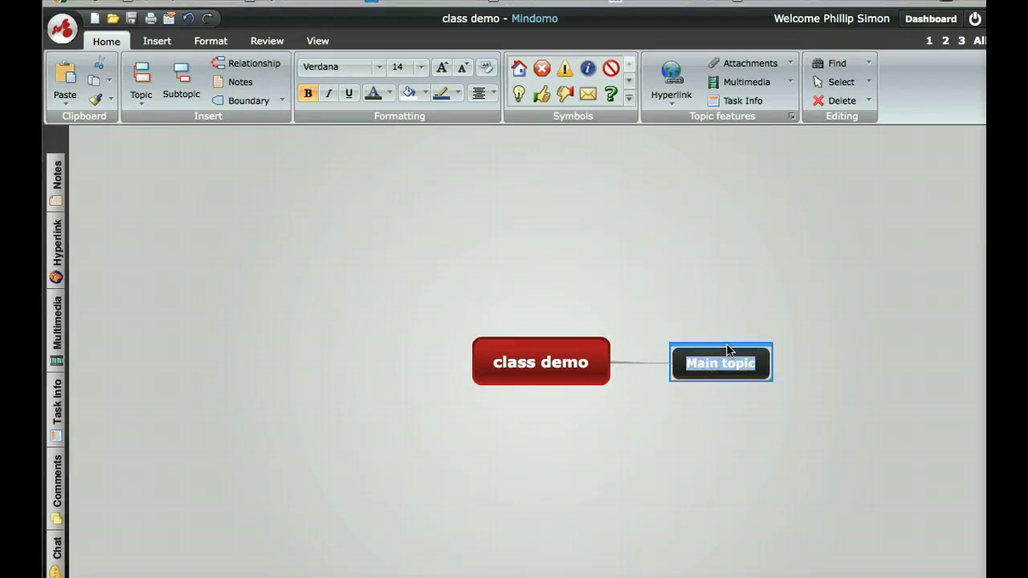
{"action": "left_click", "coordinate": [575, 337]}
{"action": "left_click", "coordinate": [696, 356]}
{"action": "key", "text": "Return"}
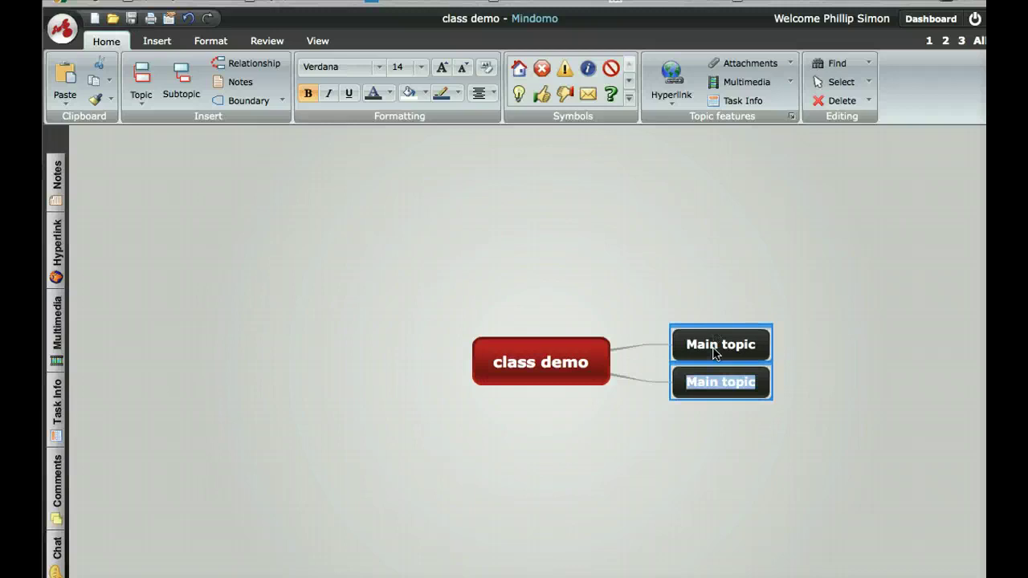
{"action": "key", "text": "Return"}
{"action": "key", "text": "Return"}
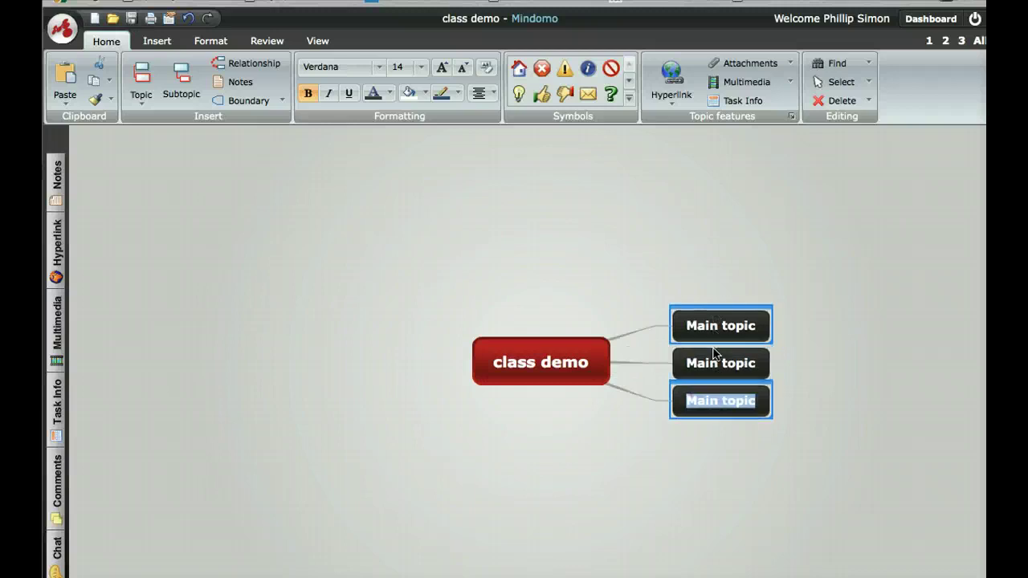
{"action": "key", "text": "Return"}
{"action": "key", "text": "Return"}
{"action": "key", "text": "Return"}
{"action": "key", "text": "Return"}
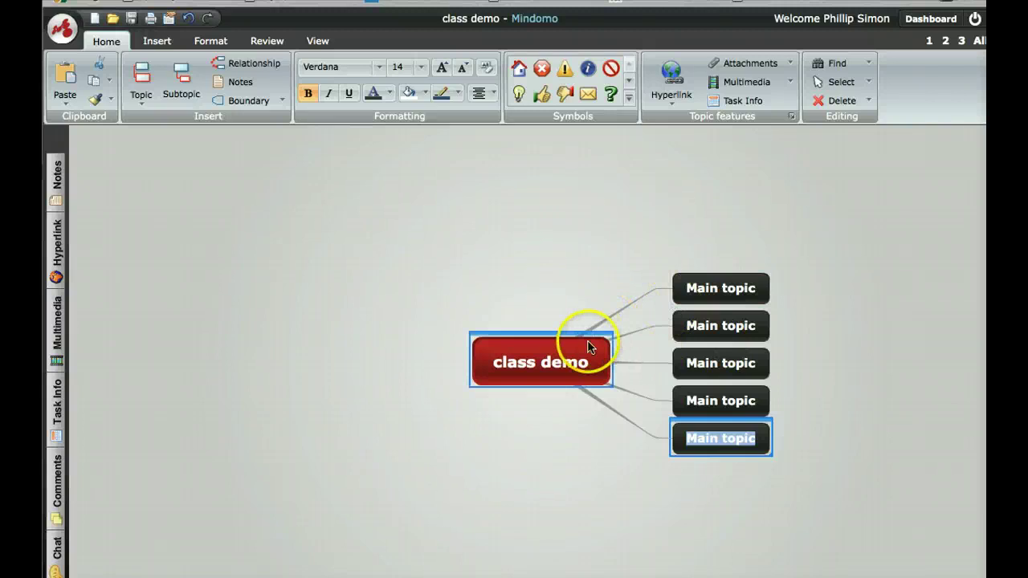
- Rename the first main topic 'Main 1' and the second 'topic 2'
{"action": "key", "text": "Up"}
{"action": "key", "text": "Up"}
{"action": "key", "text": "Up"}
{"action": "key", "text": "Up"}
{"action": "type", "text": "Main 1"}
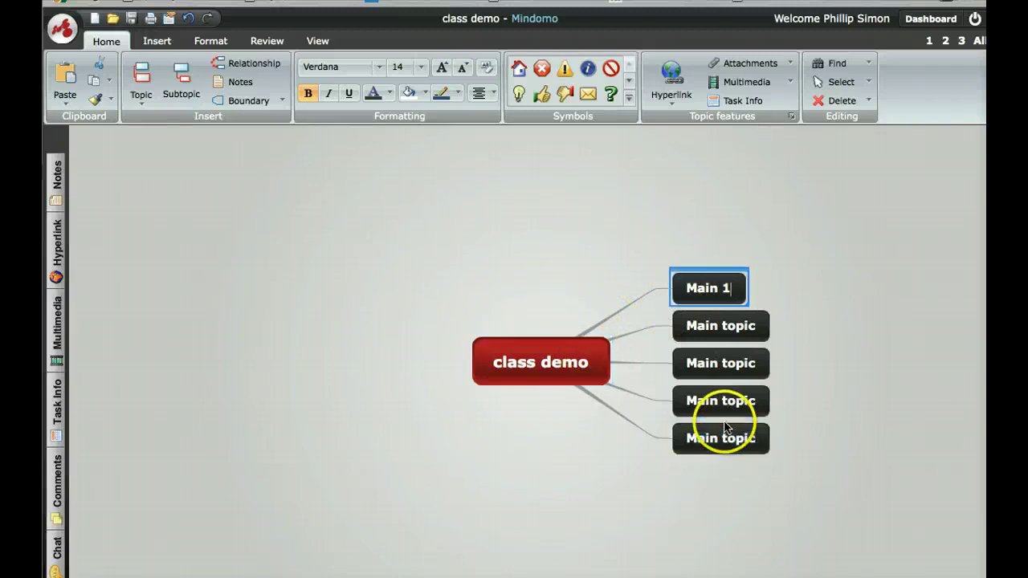
{"action": "left_click", "coordinate": [719, 327]}
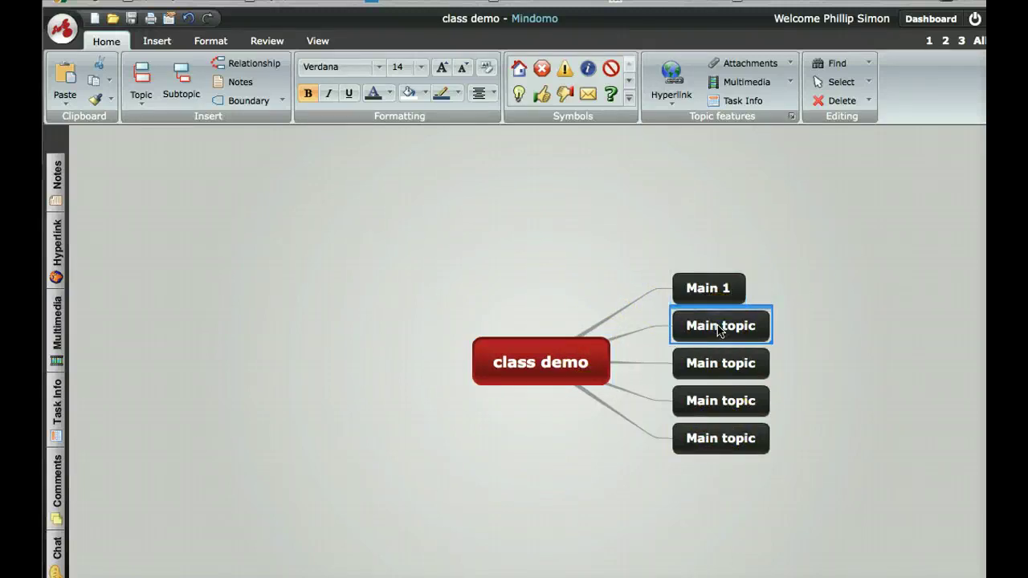
{"action": "left_click", "coordinate": [720, 330]}
{"action": "key", "text": "BackSpace"}
{"action": "key", "text": "BackSpace"}
{"action": "key", "text": "BackSpace"}
{"action": "key", "text": "BackSpace"}
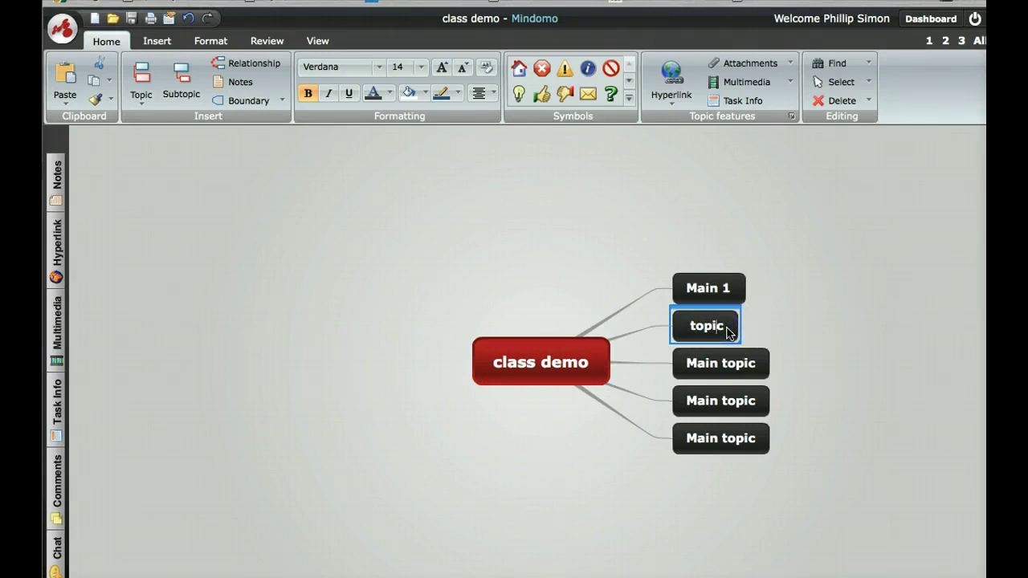
{"action": "type", "text": "2"}
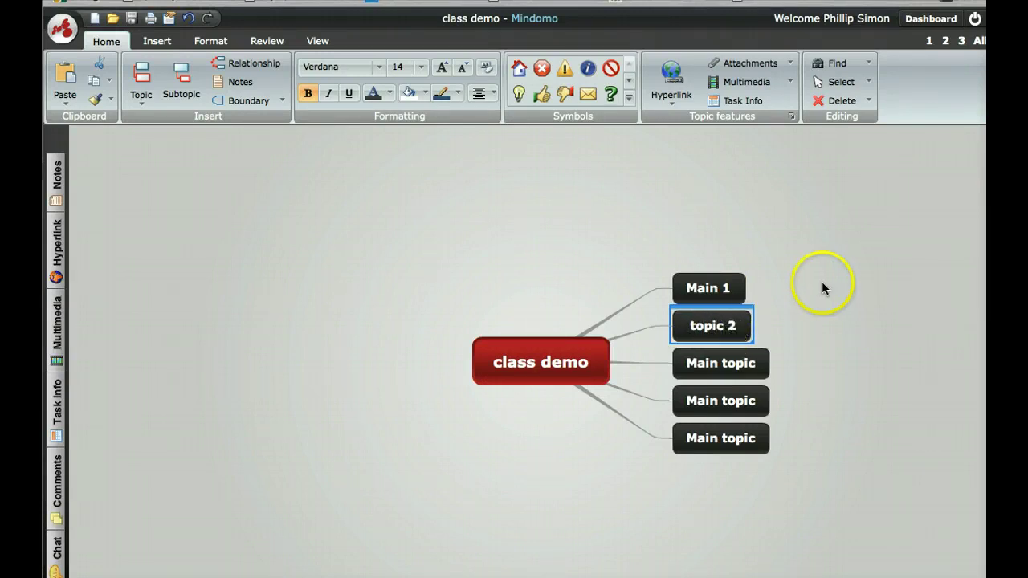
{"action": "left_click", "coordinate": [699, 289]}
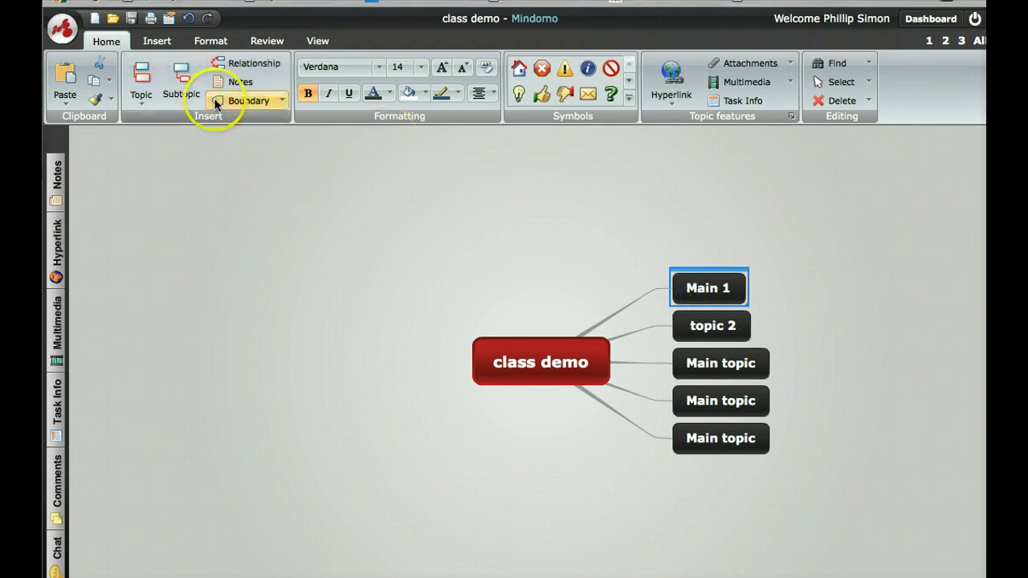
- Insert a main topic above Main 1 and give it five subtopics
{"action": "left_click", "coordinate": [142, 99]}
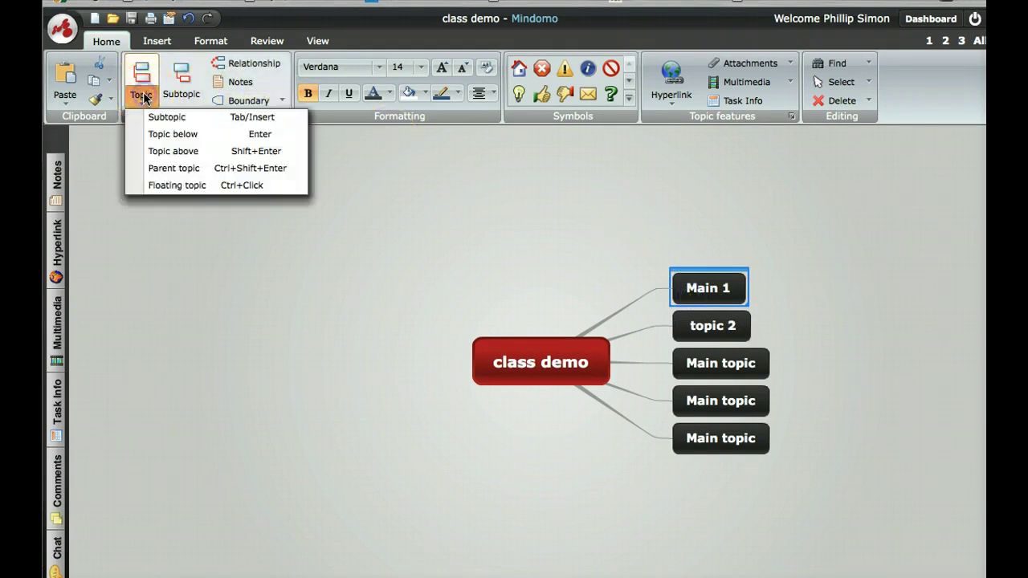
{"action": "left_click", "coordinate": [174, 153]}
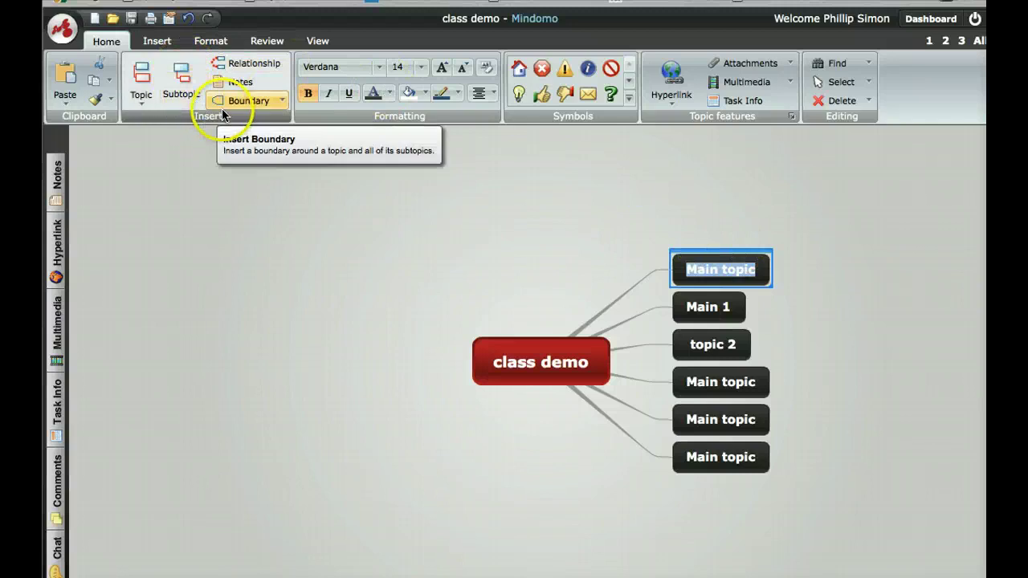
{"action": "left_click", "coordinate": [180, 96]}
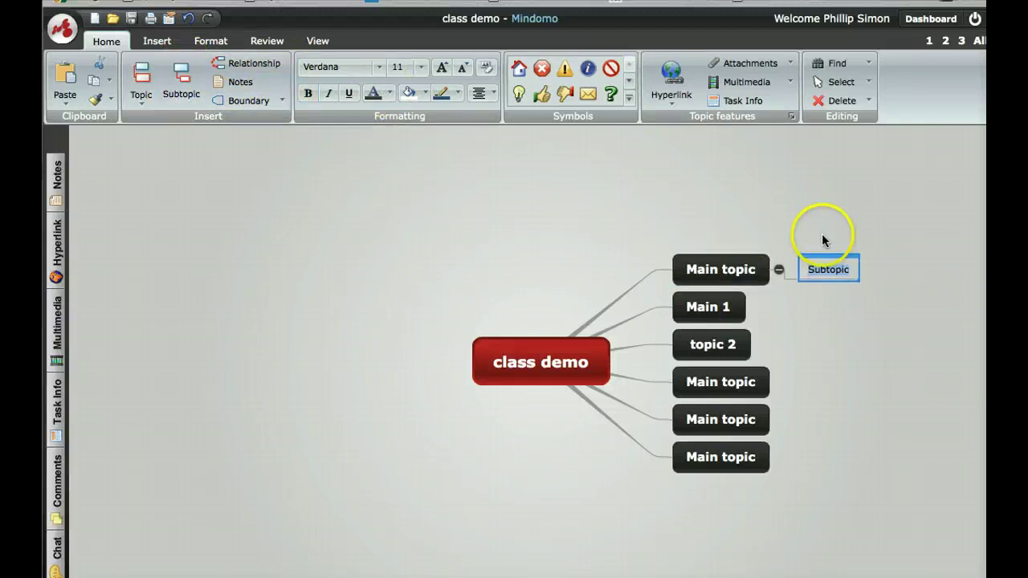
{"action": "left_click", "coordinate": [825, 258]}
{"action": "key", "text": "Return"}
{"action": "key", "text": "Return"}
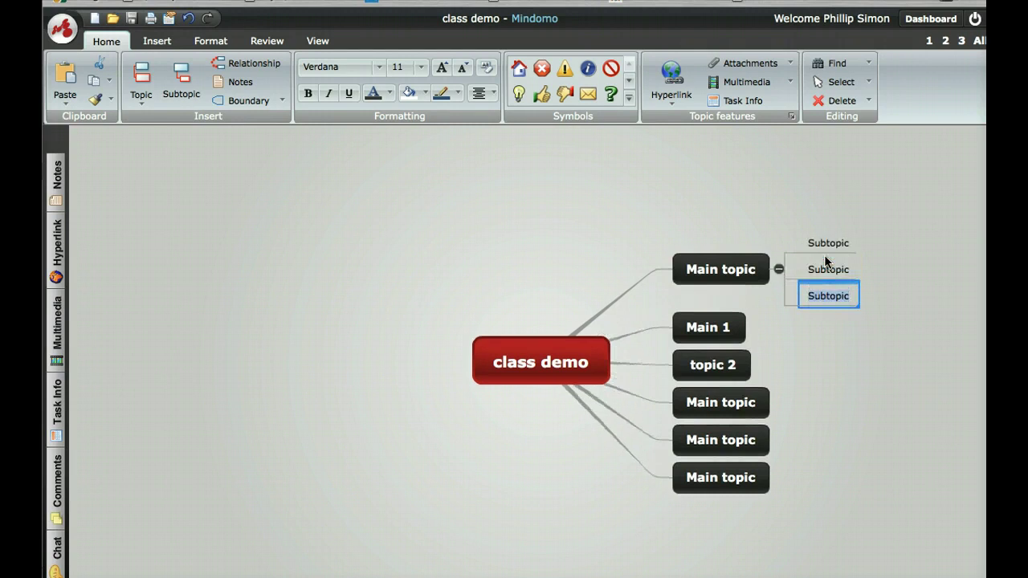
{"action": "key", "text": "Return"}
{"action": "key", "text": "Return"}
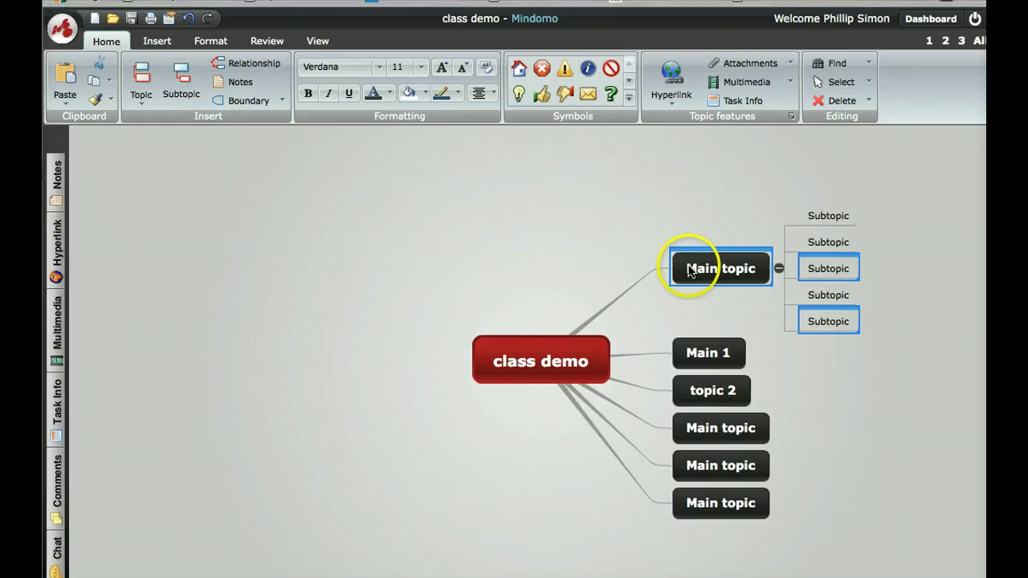
{"action": "left_click", "coordinate": [564, 359]}
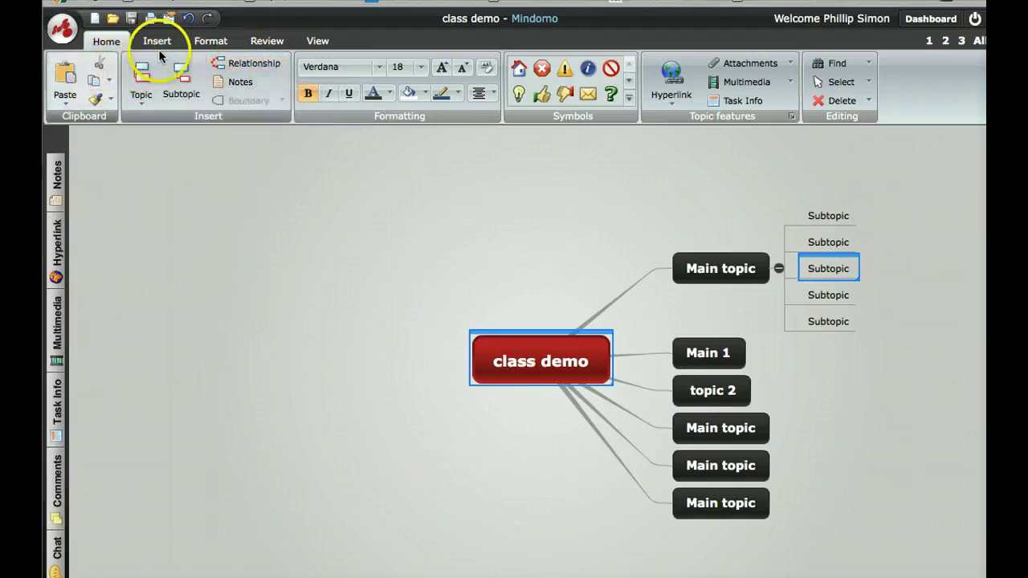
- Apply the Bottom Map layout to the 'class demo' map
{"action": "left_click", "coordinate": [220, 44]}
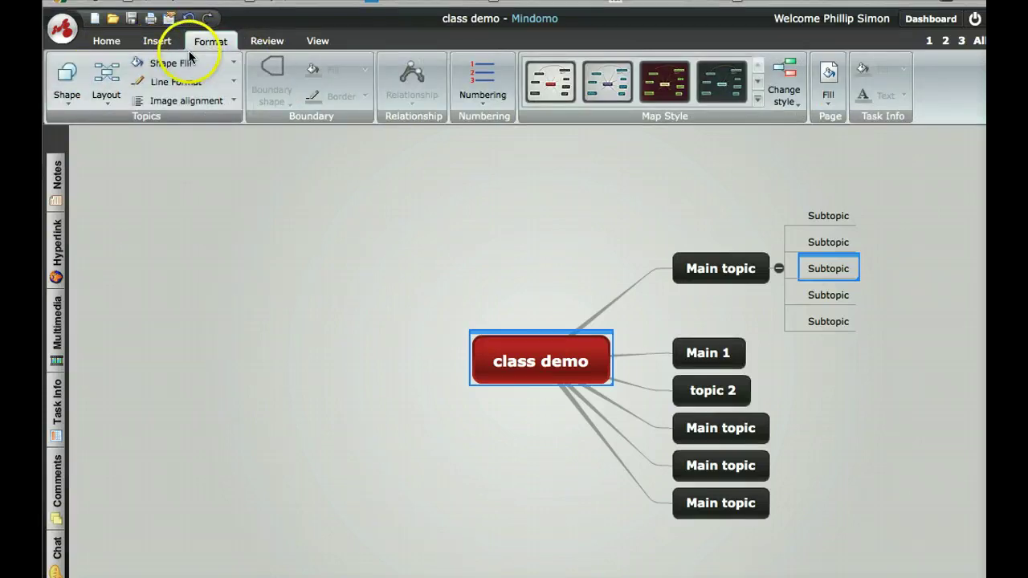
{"action": "left_click", "coordinate": [106, 80]}
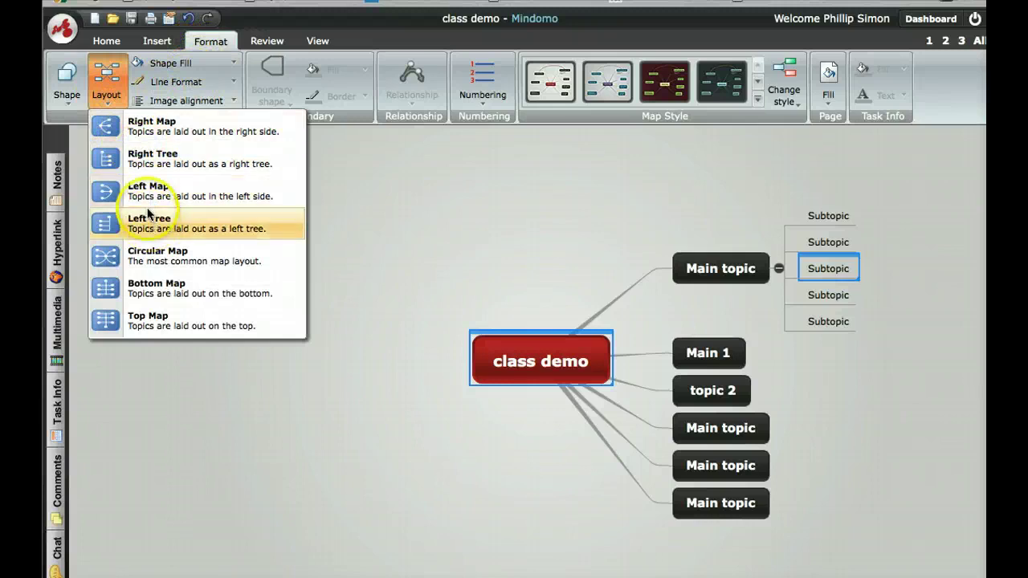
{"action": "left_click", "coordinate": [153, 286]}
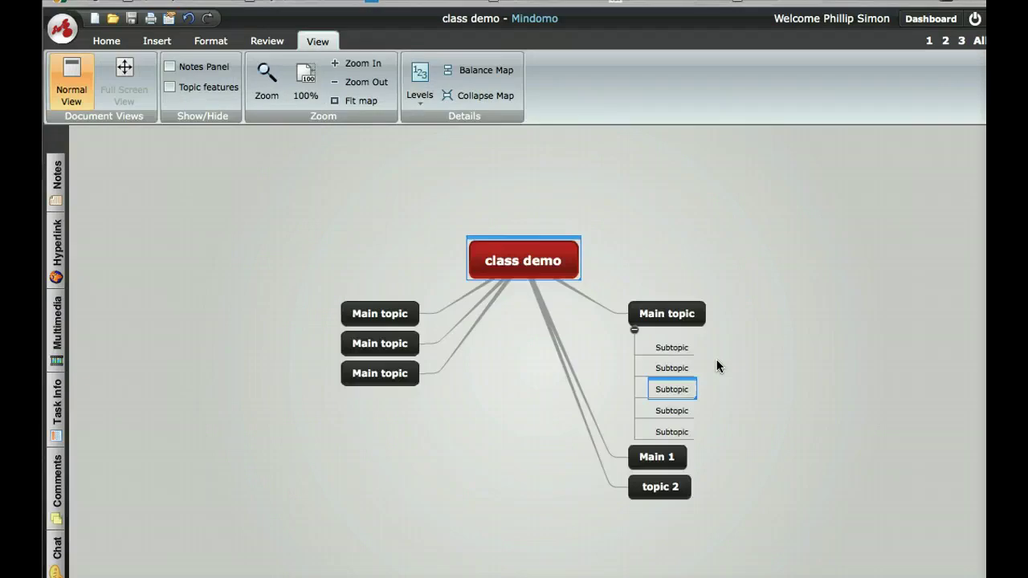
{"action": "scroll", "coordinate": [717, 366], "scroll_direction": "down", "scroll_amount": 1}
{"action": "left_click", "coordinate": [821, 268]}
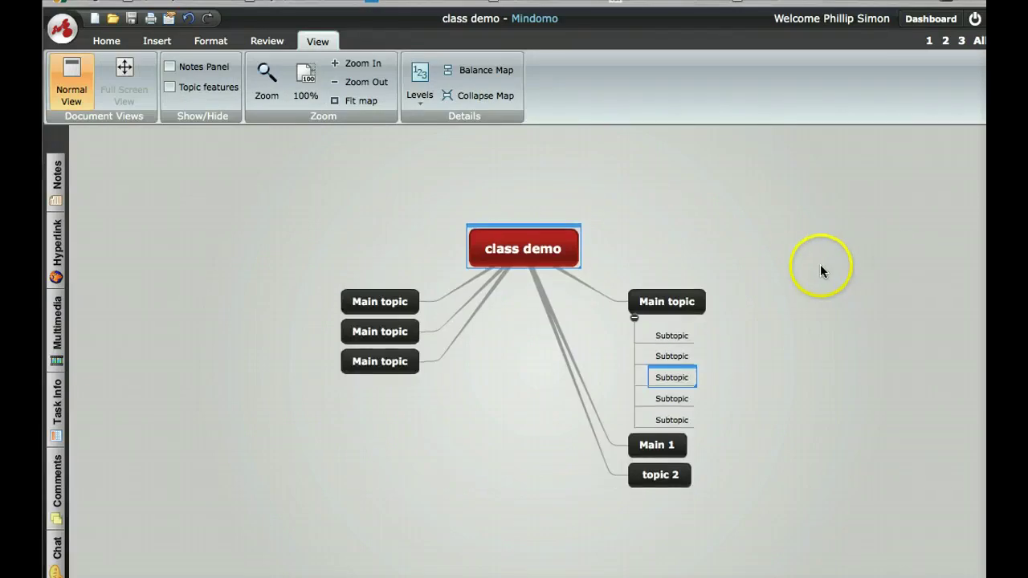
{"action": "left_click", "coordinate": [739, 202]}
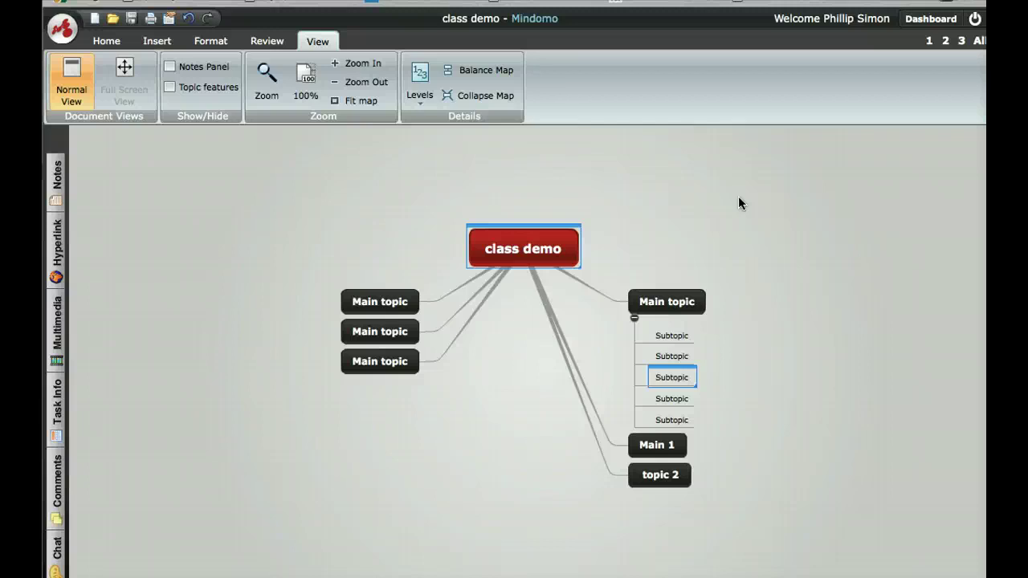
- Rename the central topic to 'president', fixing the 'presidemt' typo
{"action": "left_click", "coordinate": [560, 254]}
{"action": "key", "text": "BackSpace"}
{"action": "key", "text": "BackSpace"}
{"action": "key", "text": "BackSpace"}
{"action": "key", "text": "BackSpace"}
{"action": "key", "text": "BackSpace"}
{"action": "key", "text": "BackSpace"}
{"action": "key", "text": "BackSpace"}
{"action": "key", "text": "BackSpace"}
{"action": "key", "text": "BackSpace"}
{"action": "key", "text": "BackSpace"}
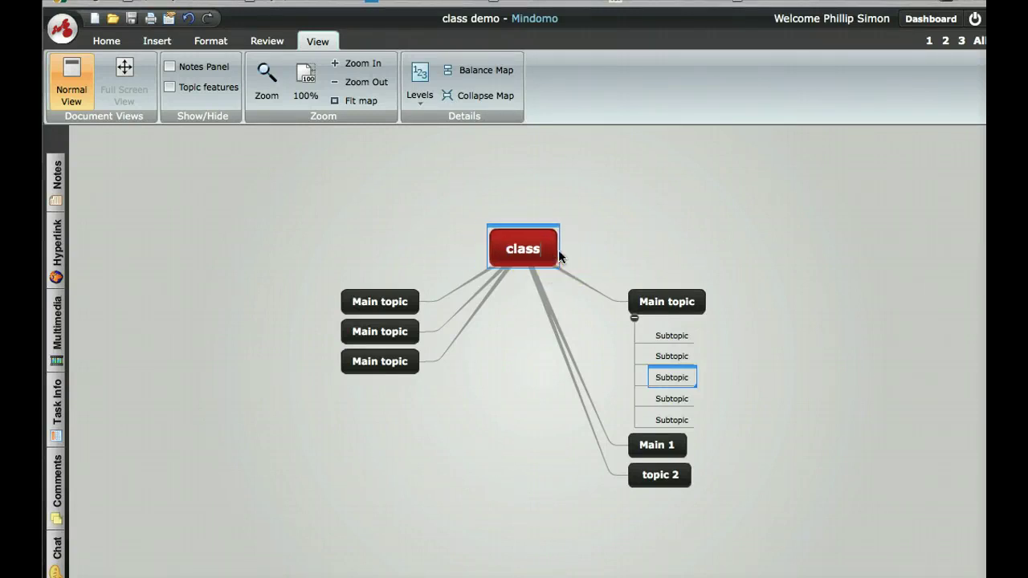
{"action": "type", "text": "pre"}
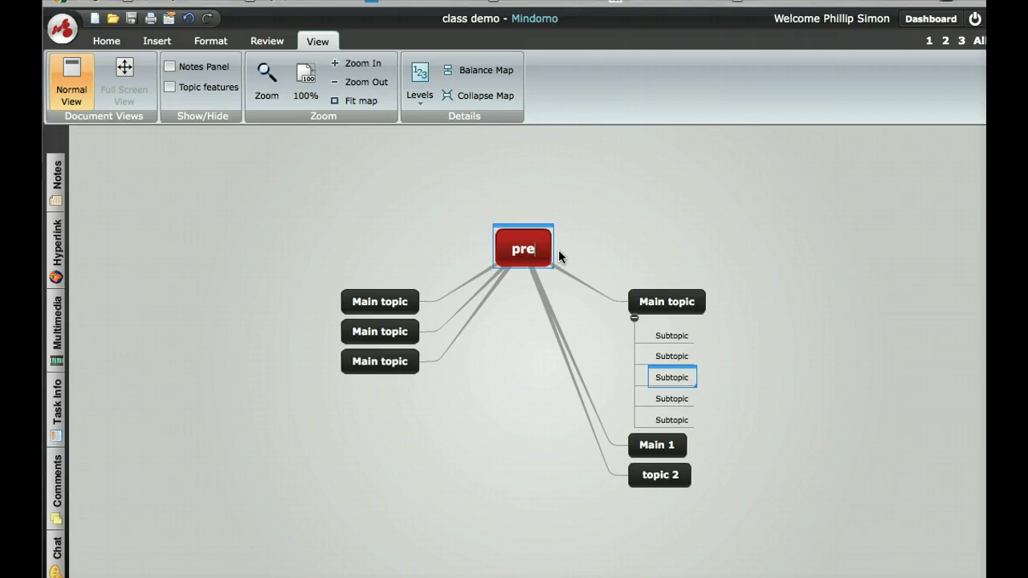
{"action": "type", "text": "sidemt"}
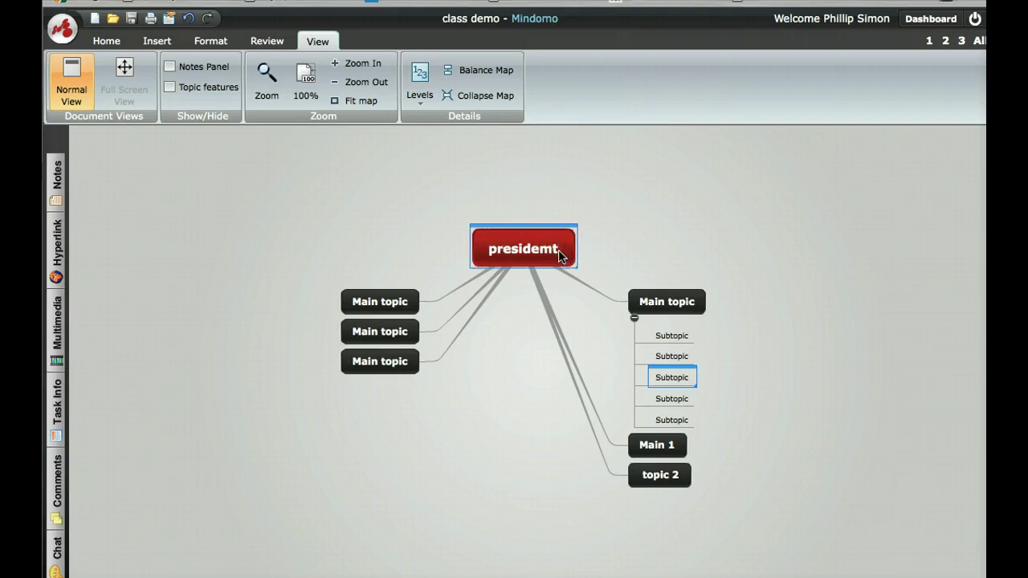
{"action": "key", "text": "BackSpace"}
{"action": "key", "text": "BackSpace"}
{"action": "type", "text": "nt"}
{"action": "left_click", "coordinate": [371, 304]}
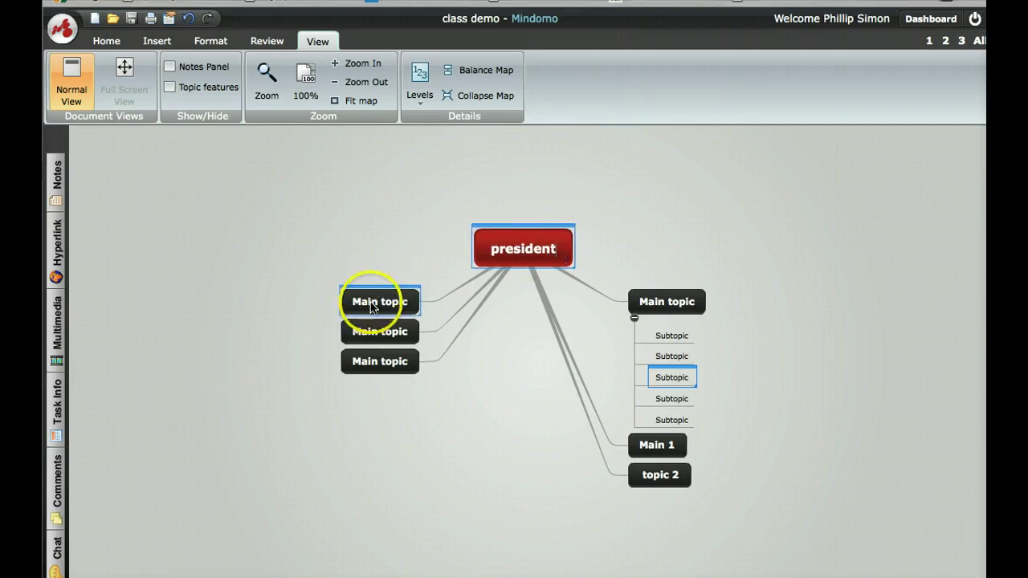
- Rename the three left main topics 'defense', 'state' and 'interior'
{"action": "left_click", "coordinate": [371, 305]}
{"action": "left_click", "coordinate": [409, 305]}
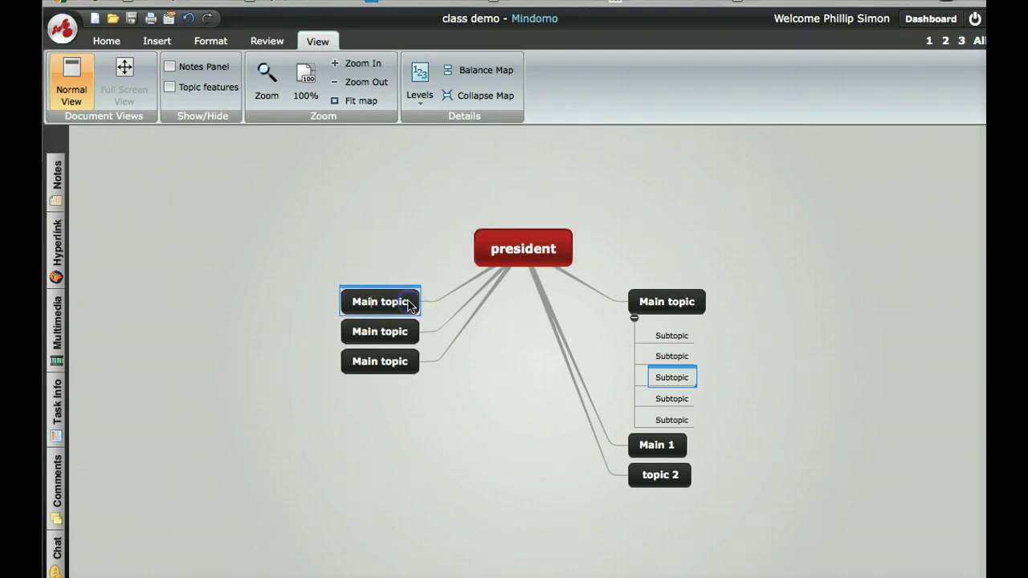
{"action": "key", "text": "BackSpace"}
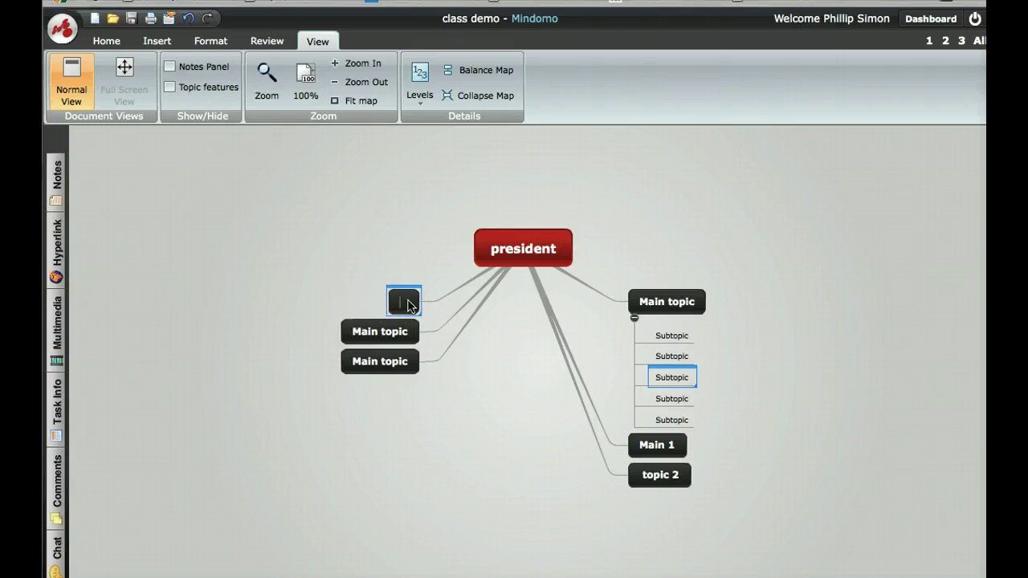
{"action": "type", "text": "defense"}
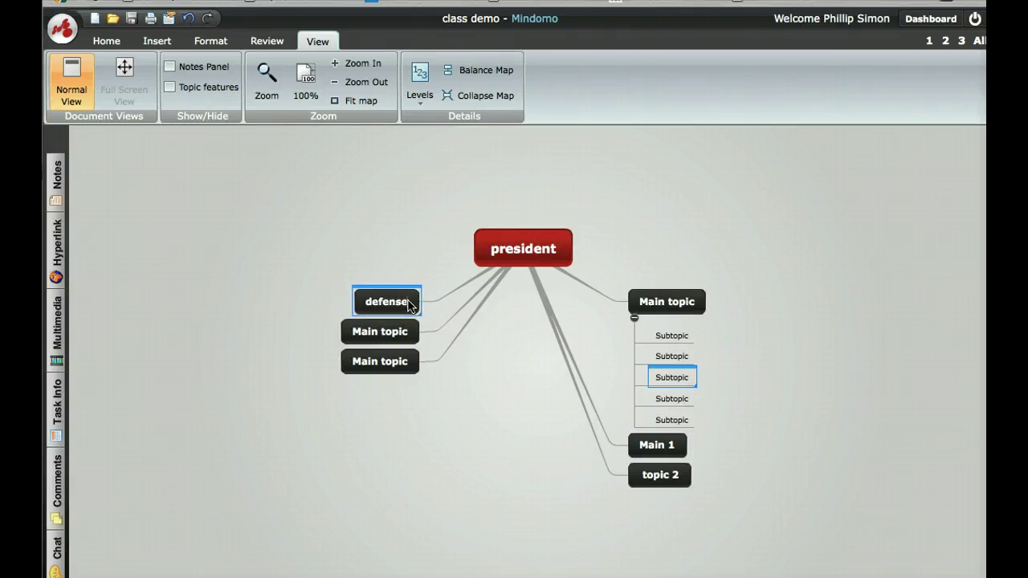
{"action": "left_click", "coordinate": [393, 336]}
{"action": "left_click", "coordinate": [410, 338]}
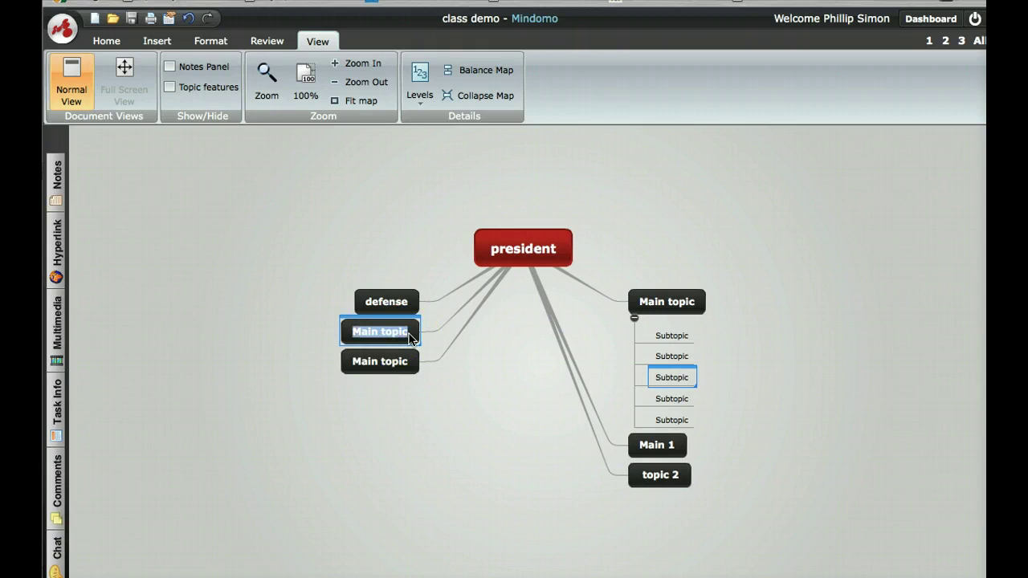
{"action": "type", "text": "state"}
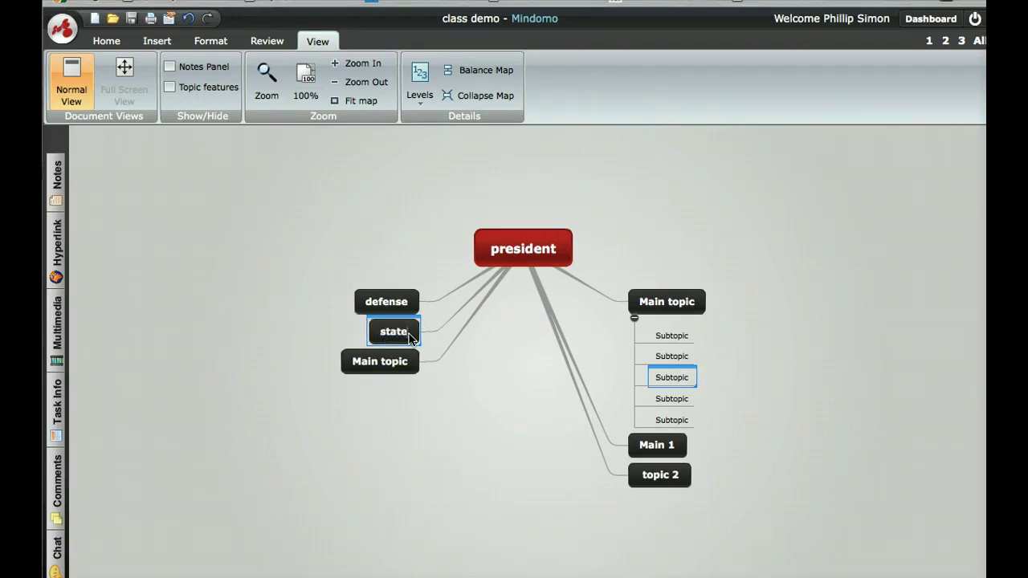
{"action": "left_click", "coordinate": [396, 363]}
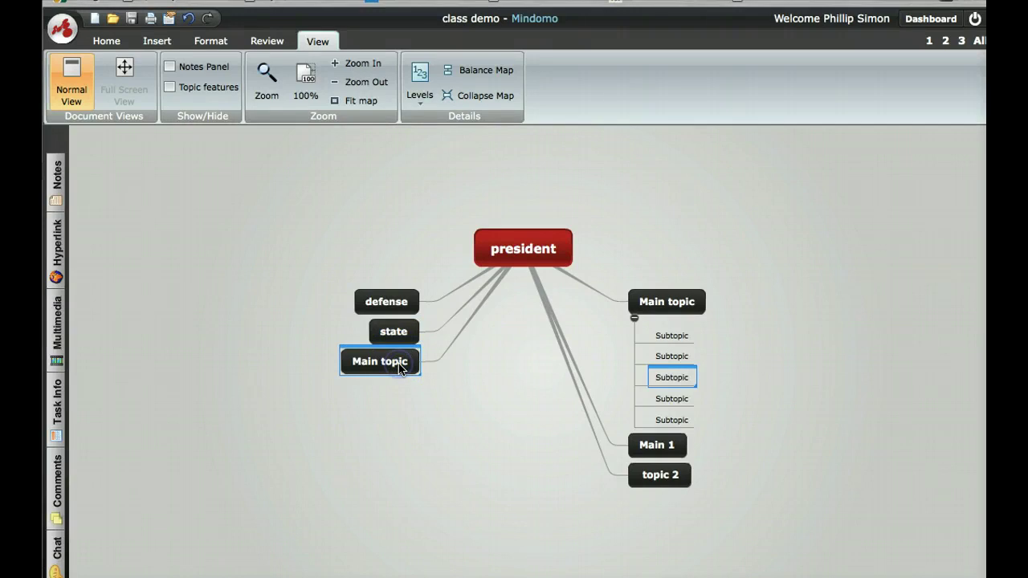
{"action": "key", "text": "BackSpace"}
{"action": "type", "text": "i"}
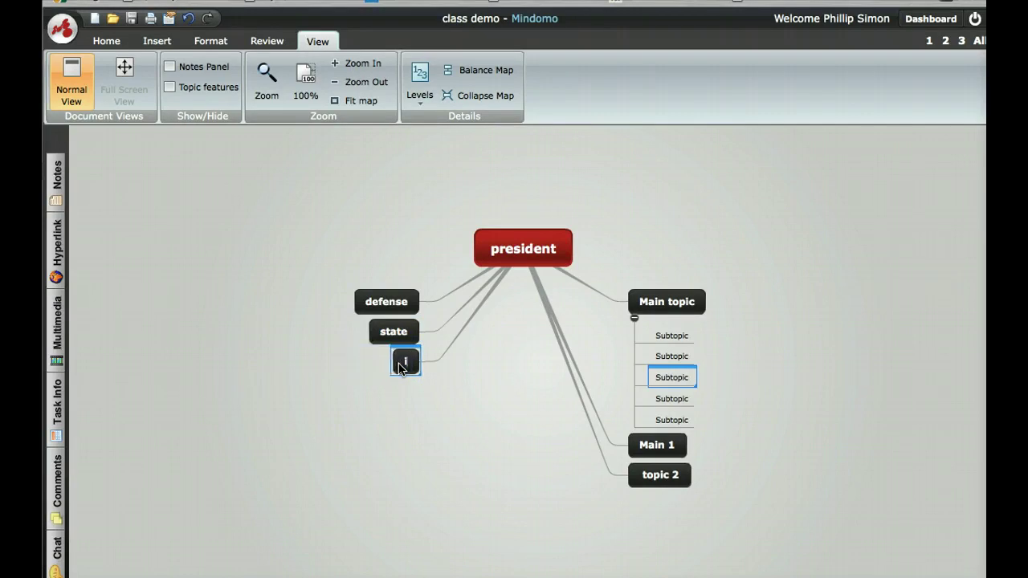
{"action": "type", "text": "nterior"}
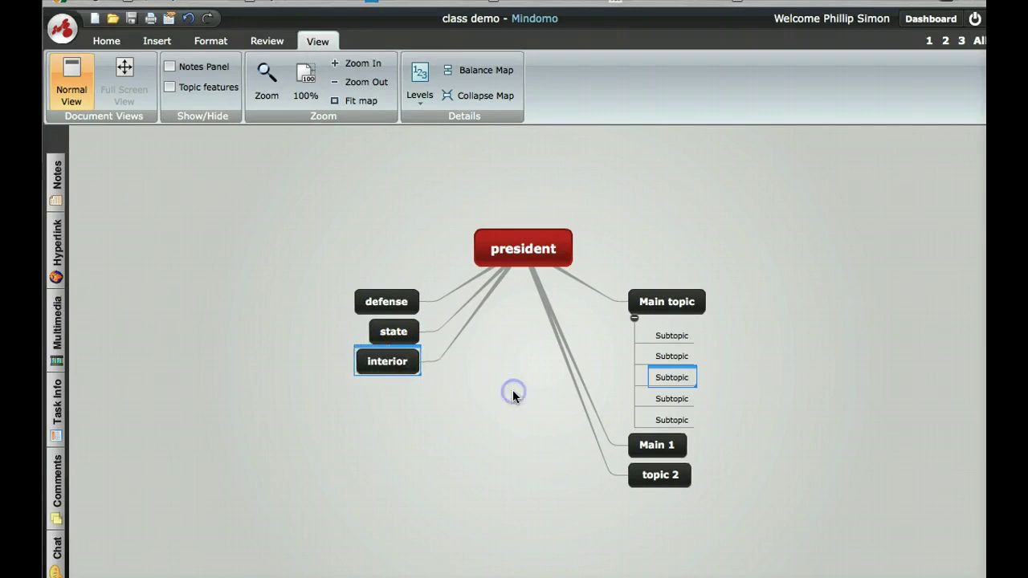
{"action": "left_click_drag", "start_coordinate": [556, 271], "coordinate": [675, 294]}
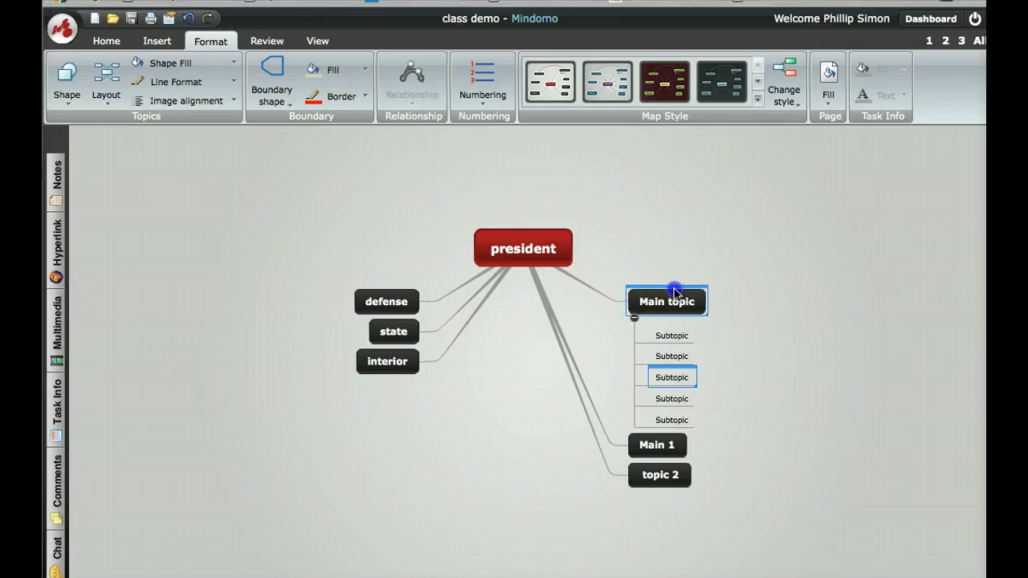
- Collapse the five subtopics under the right-hand Main topic
{"action": "left_click", "coordinate": [635, 318]}
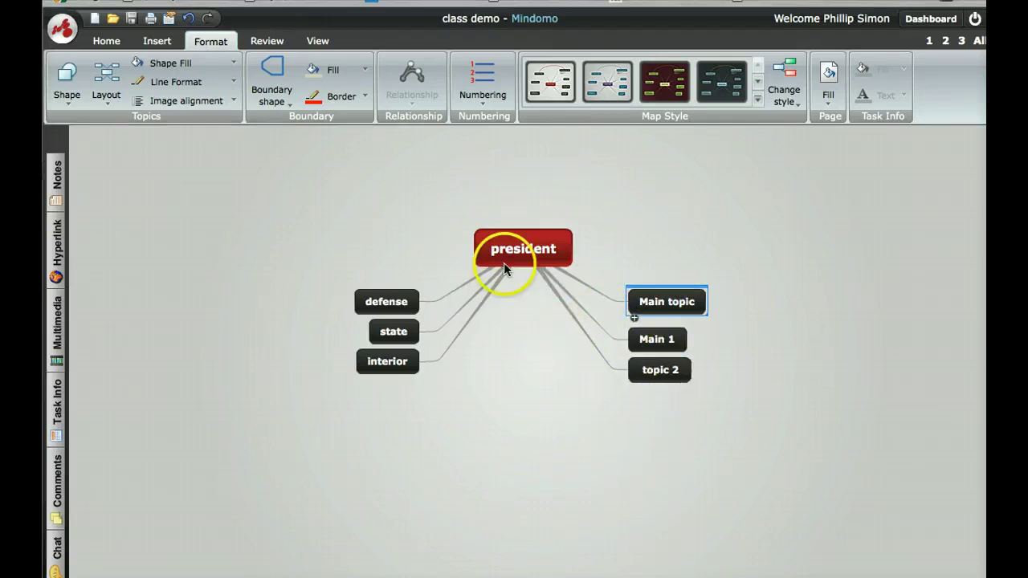
{"action": "left_click", "coordinate": [400, 297], "text": "ctrl"}
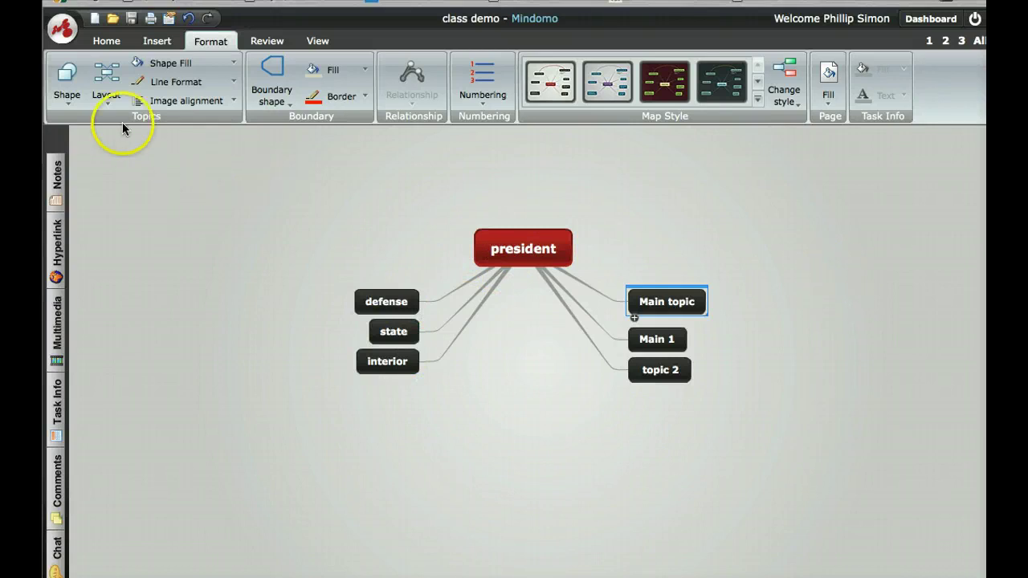
- Accept US Letter page setup and bring up the Print dialog for the map
{"action": "left_click", "coordinate": [151, 19]}
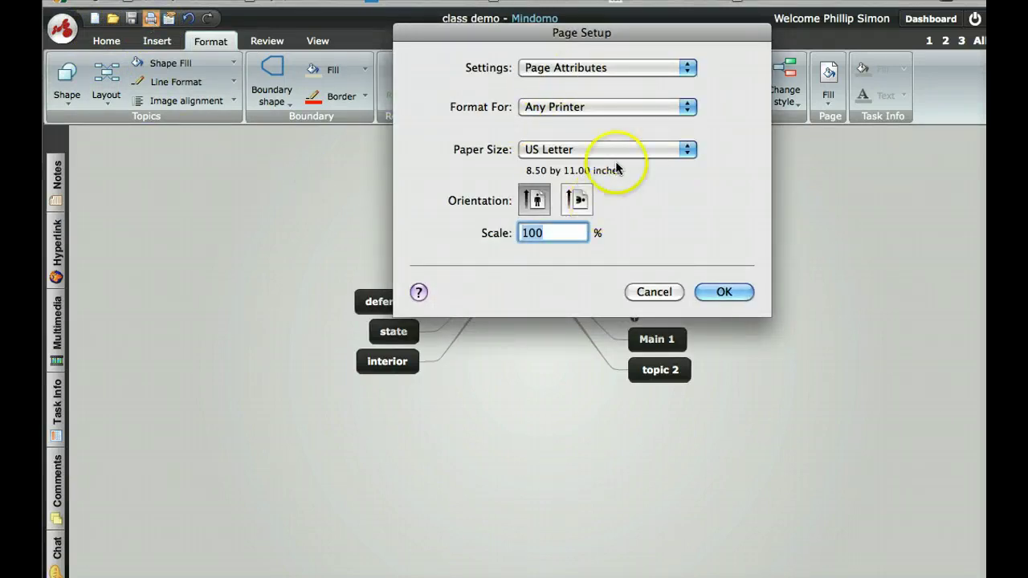
{"action": "left_click", "coordinate": [654, 292]}
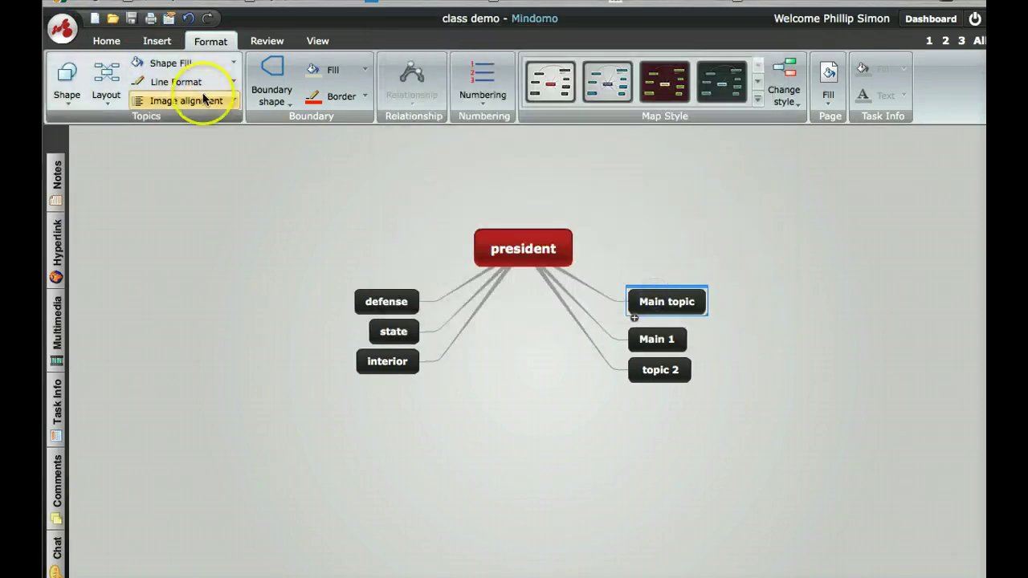
{"action": "left_click", "coordinate": [151, 19]}
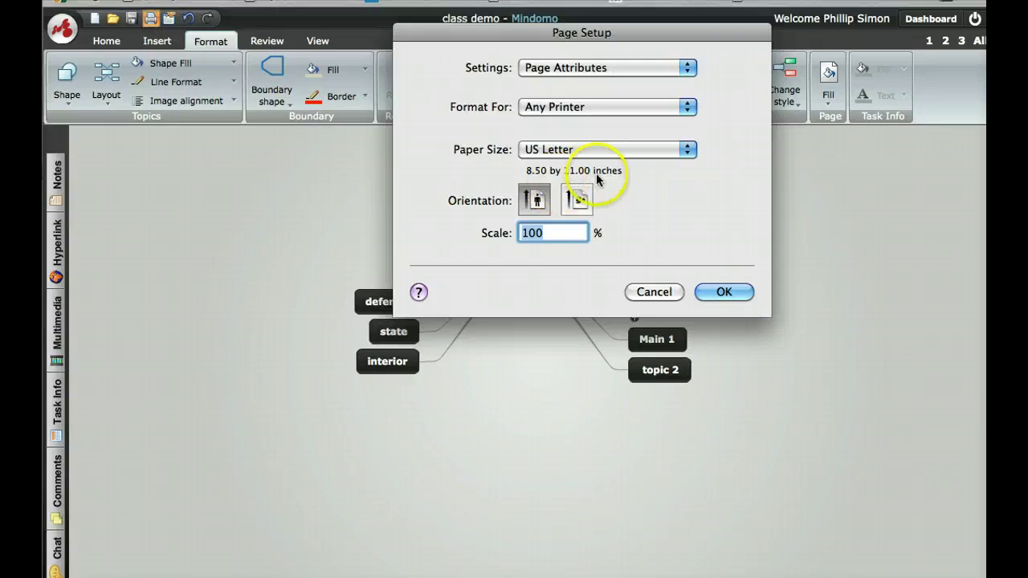
{"action": "left_click", "coordinate": [714, 294]}
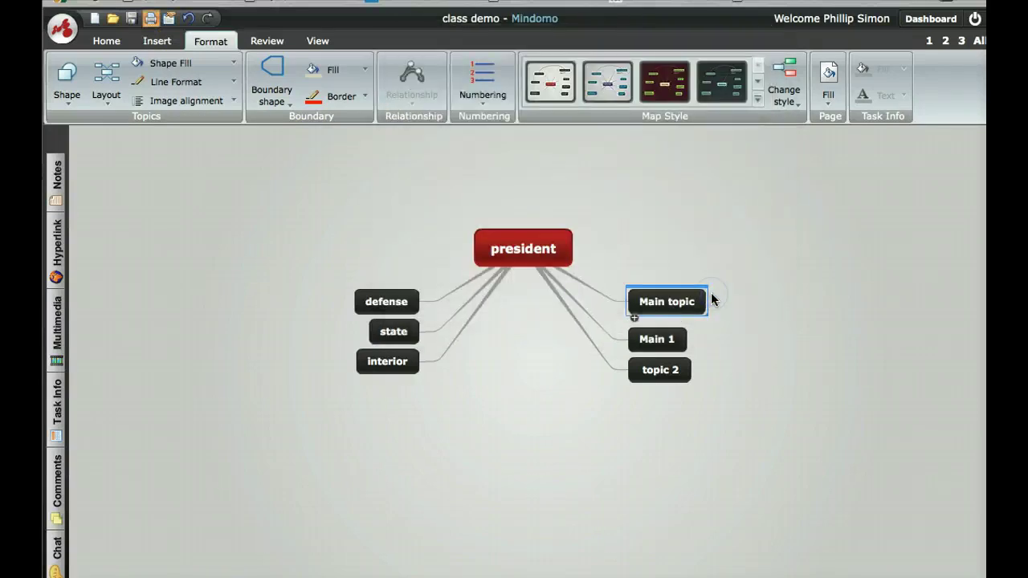
{"action": "left_click", "coordinate": [649, 231]}
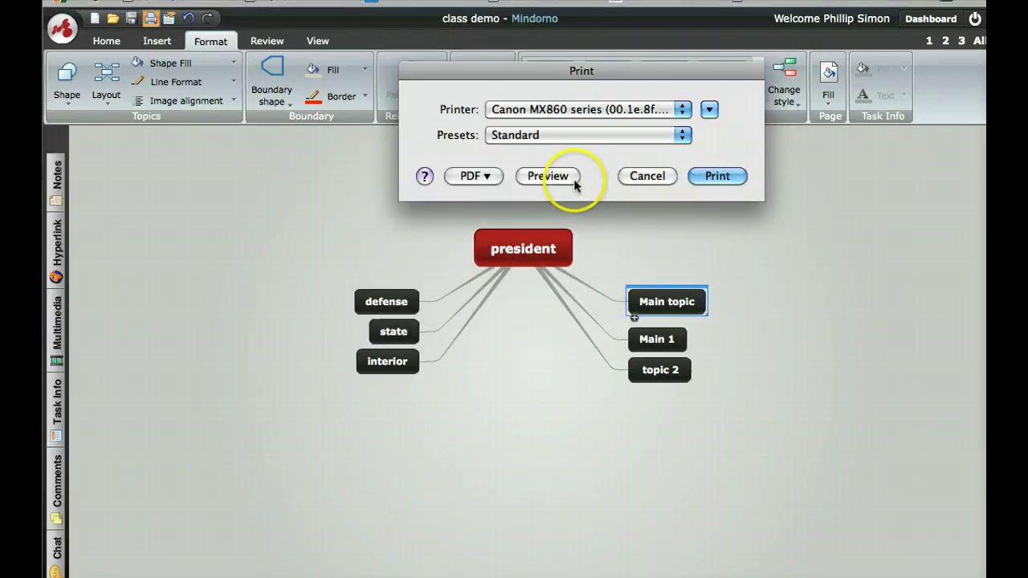
- Save the map as a PDF named 'test map' on the Desktop
{"action": "left_click", "coordinate": [487, 176]}
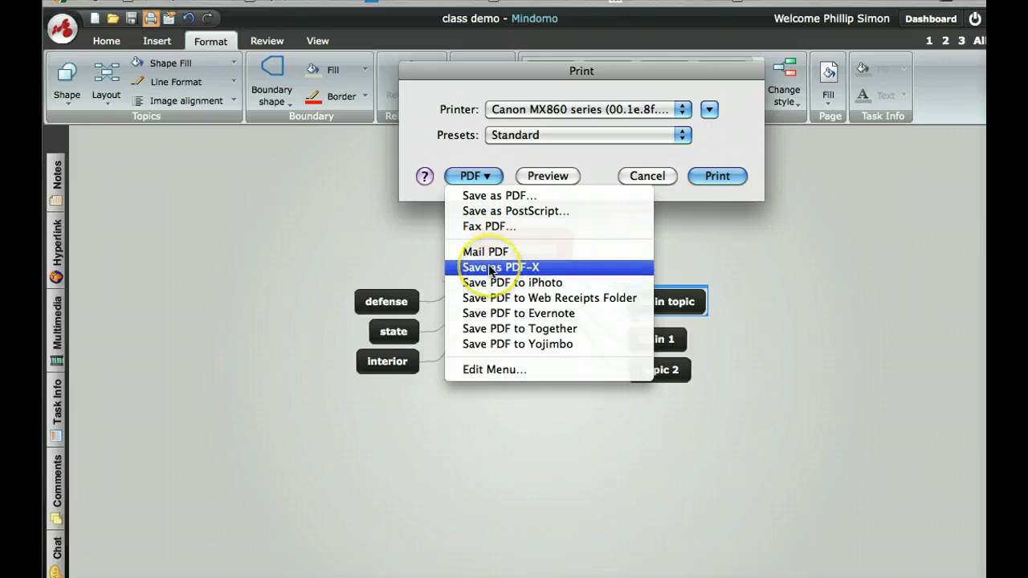
{"action": "left_click", "coordinate": [489, 196]}
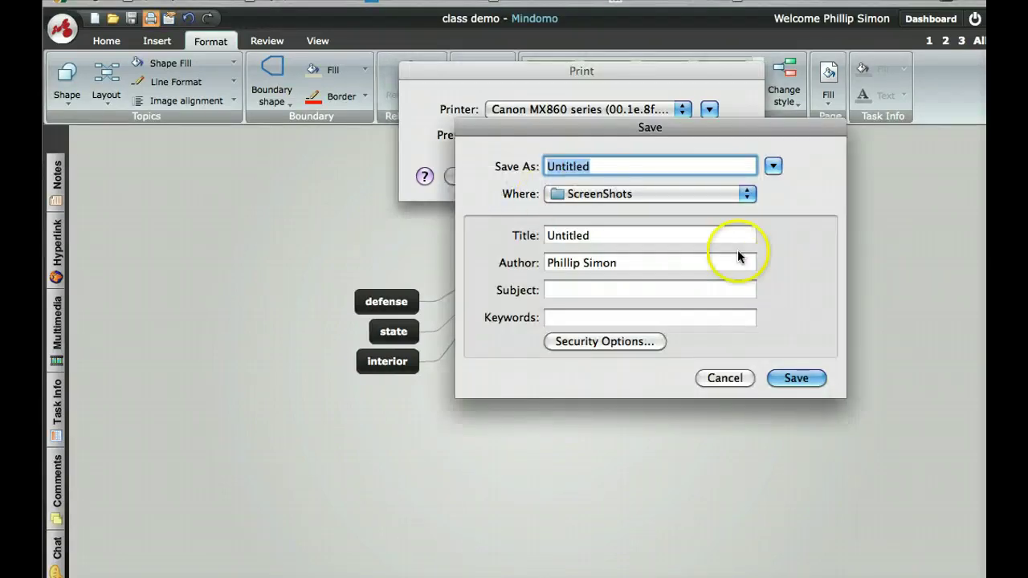
{"action": "type", "text": "test"}
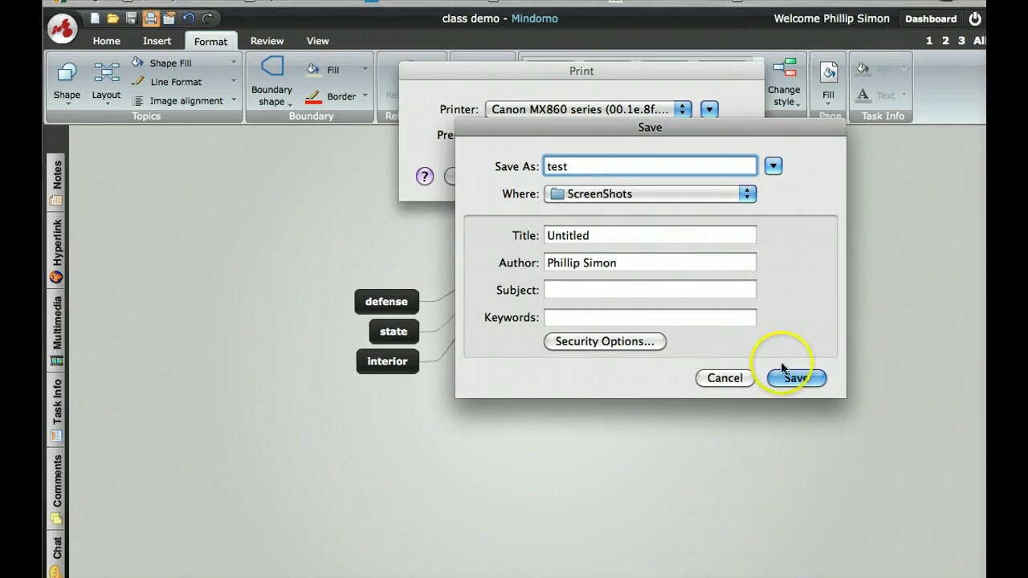
{"action": "left_click", "coordinate": [652, 196]}
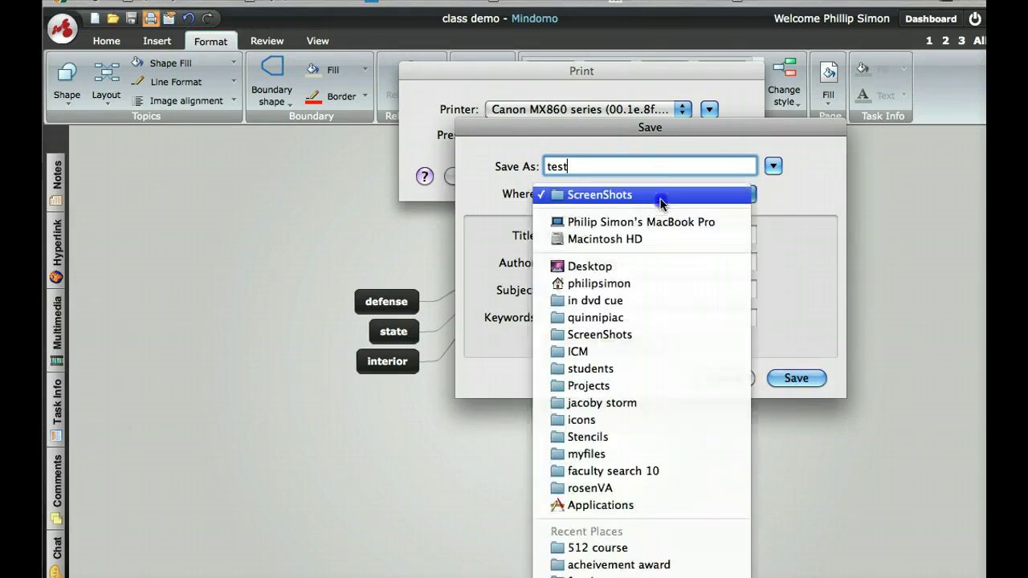
{"action": "left_click", "coordinate": [641, 264]}
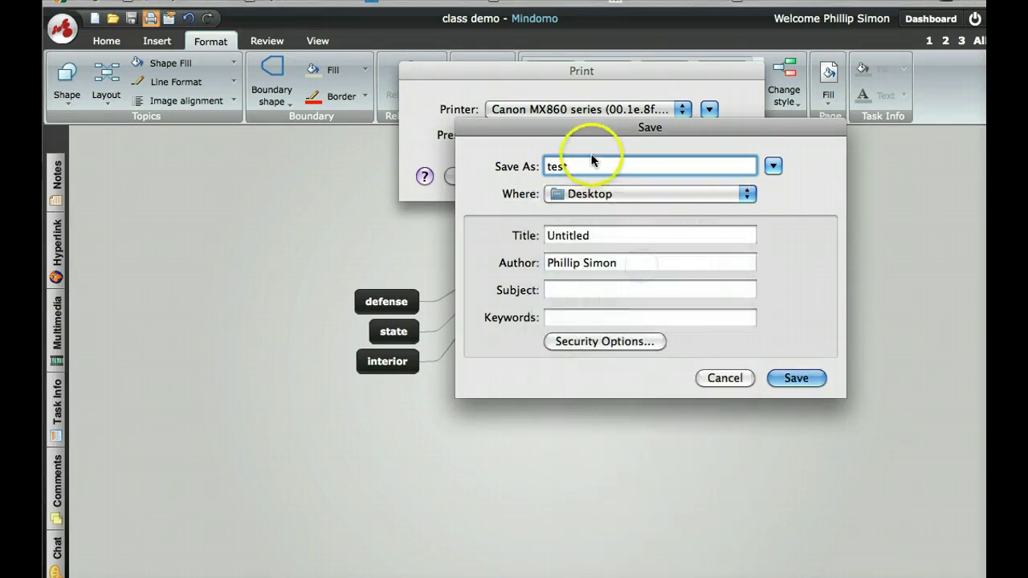
{"action": "type", "text": "map"}
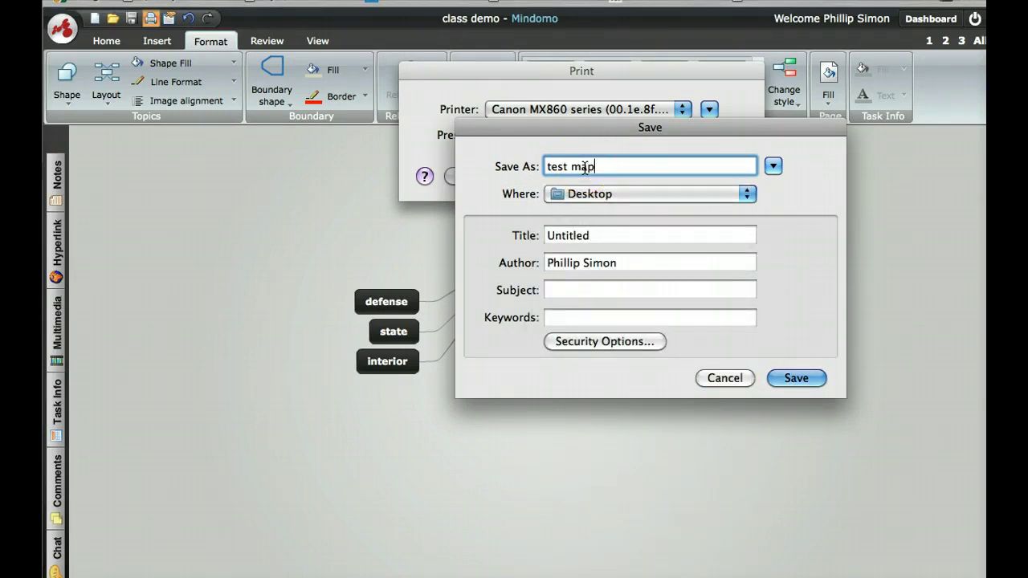
{"action": "left_click", "coordinate": [789, 383]}
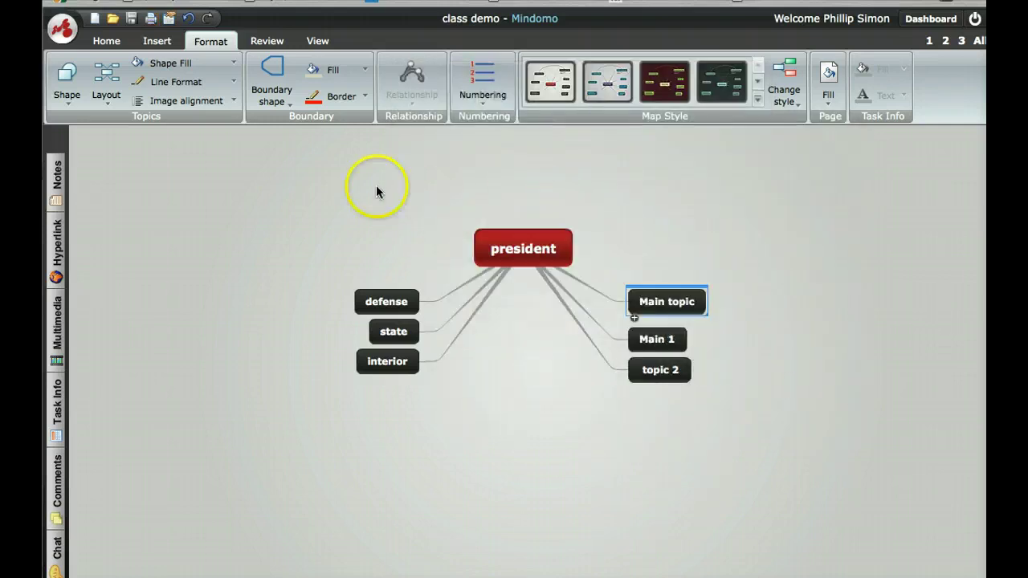
- Open the 'test map' PDF from the Desktop in Preview
{"action": "key", "text": "super+Tab"}
{"action": "key", "text": "super+Tab"}
{"action": "key", "text": "super+Tab"}
{"action": "key", "text": "super+Tab"}
{"action": "key", "text": "super+Tab"}
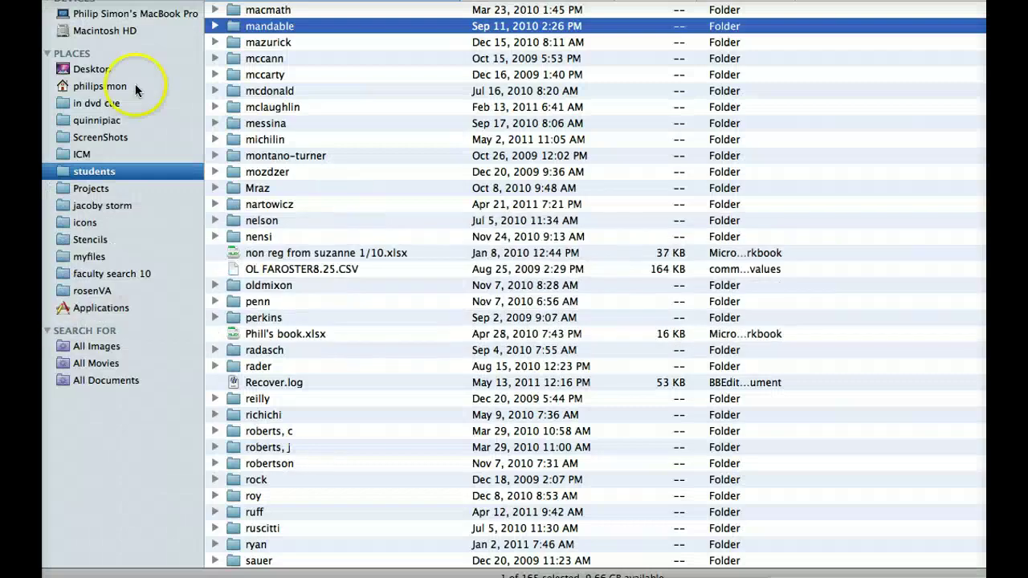
{"action": "left_click", "coordinate": [77, 69]}
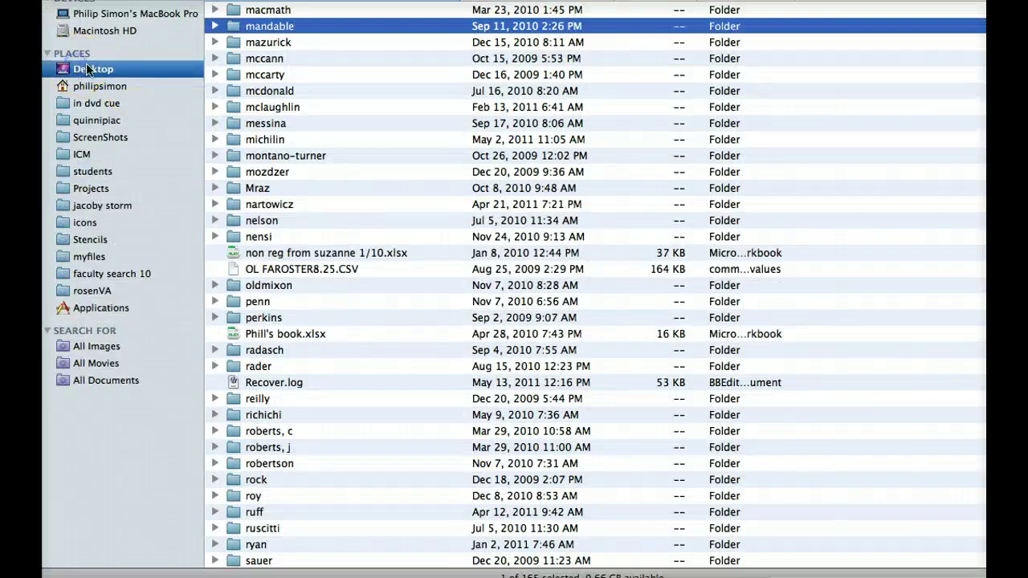
{"action": "left_click", "coordinate": [273, 10]}
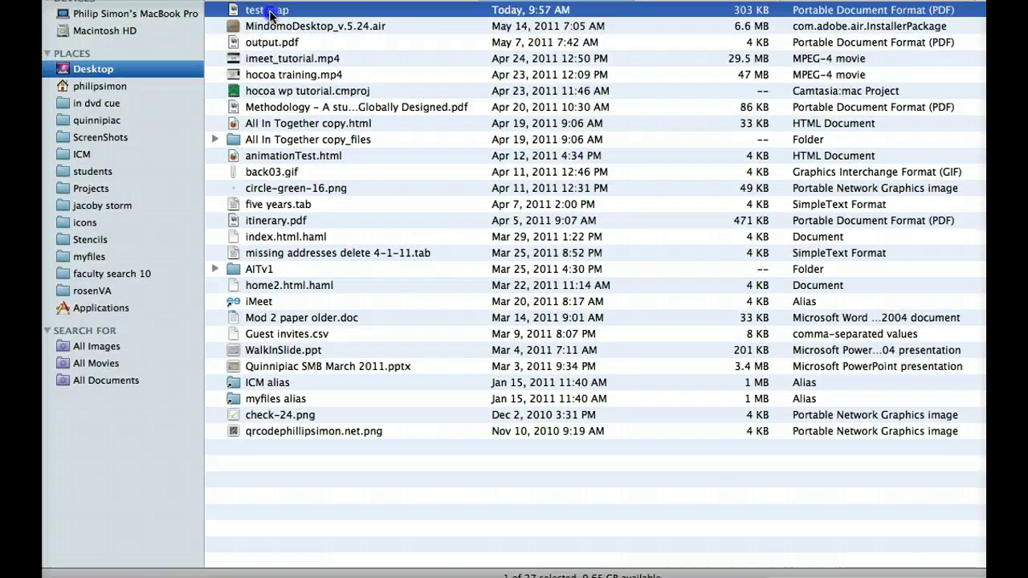
{"action": "key", "text": "super+o"}
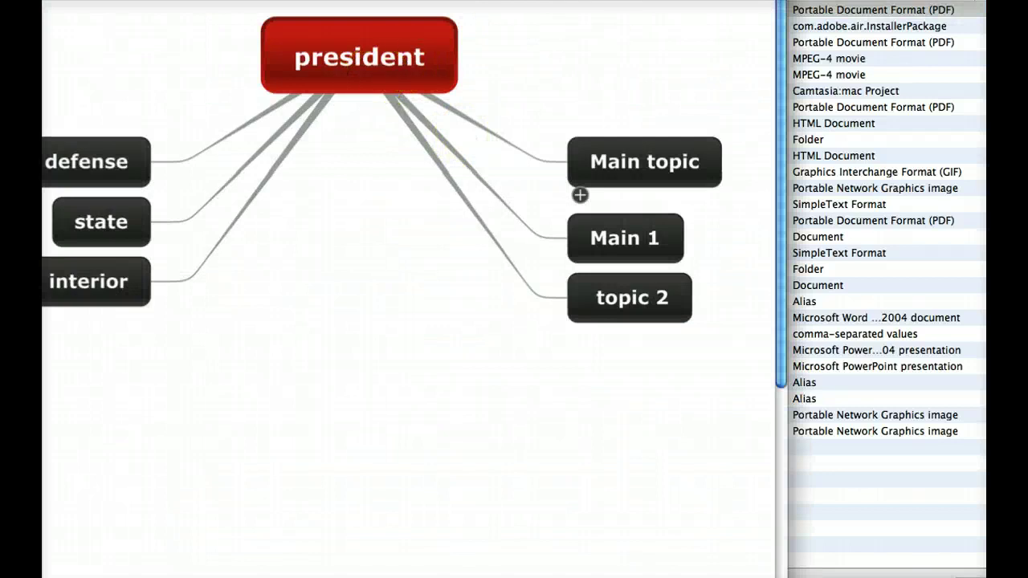
{"action": "left_click_drag", "start_coordinate": [465, 0], "coordinate": [649, 32]}
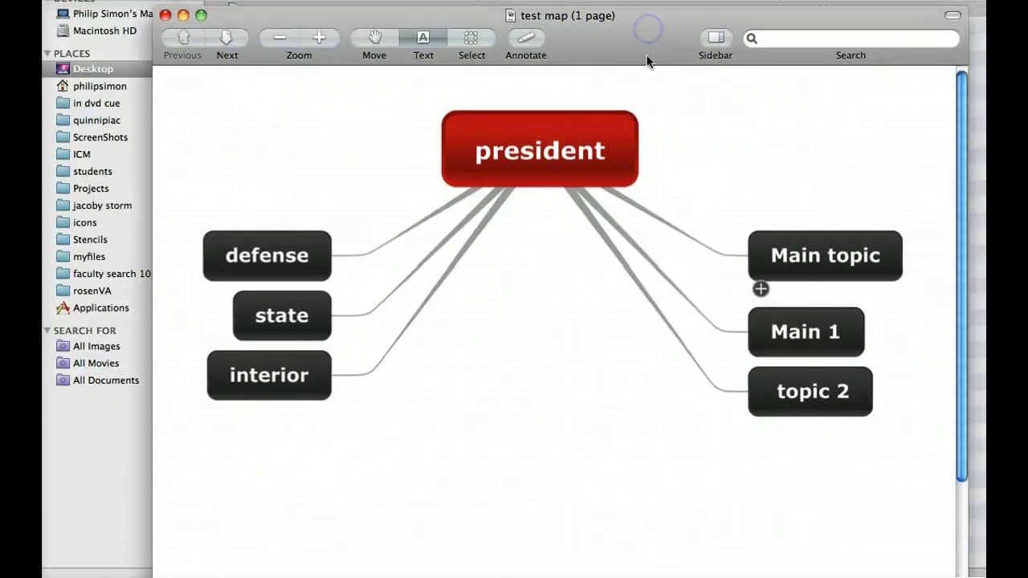